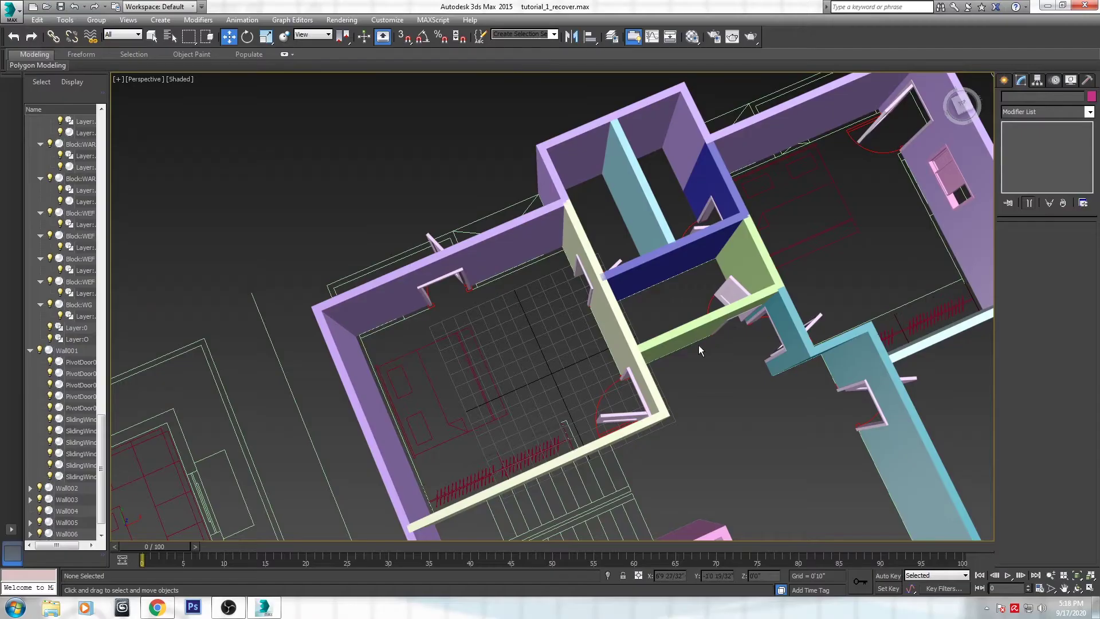
Examine the room layout, walls, doors and windows of the house model from above
{"action": "middle_click_drag", "start_coordinate": [700, 345], "coordinate": [558, 271], "text": "alt"}
{"action": "middle_click_drag", "start_coordinate": [516, 321], "coordinate": [656, 241]}
{"action": "scroll", "coordinate": [583, 297], "scroll_direction": "up", "scroll_amount": 3}
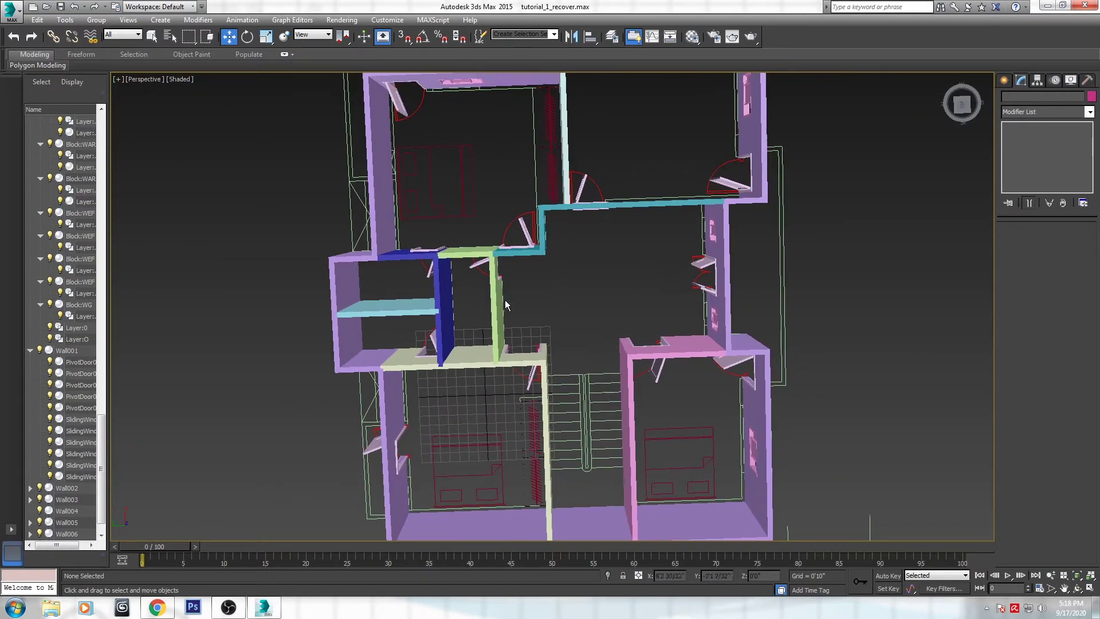
{"action": "scroll", "coordinate": [557, 308], "scroll_direction": "up", "scroll_amount": 3}
{"action": "middle_click_drag", "start_coordinate": [432, 274], "coordinate": [438, 405]}
{"action": "middle_click_drag", "start_coordinate": [481, 208], "coordinate": [525, 341]}
{"action": "middle_click_drag", "start_coordinate": [547, 406], "coordinate": [525, 295]}
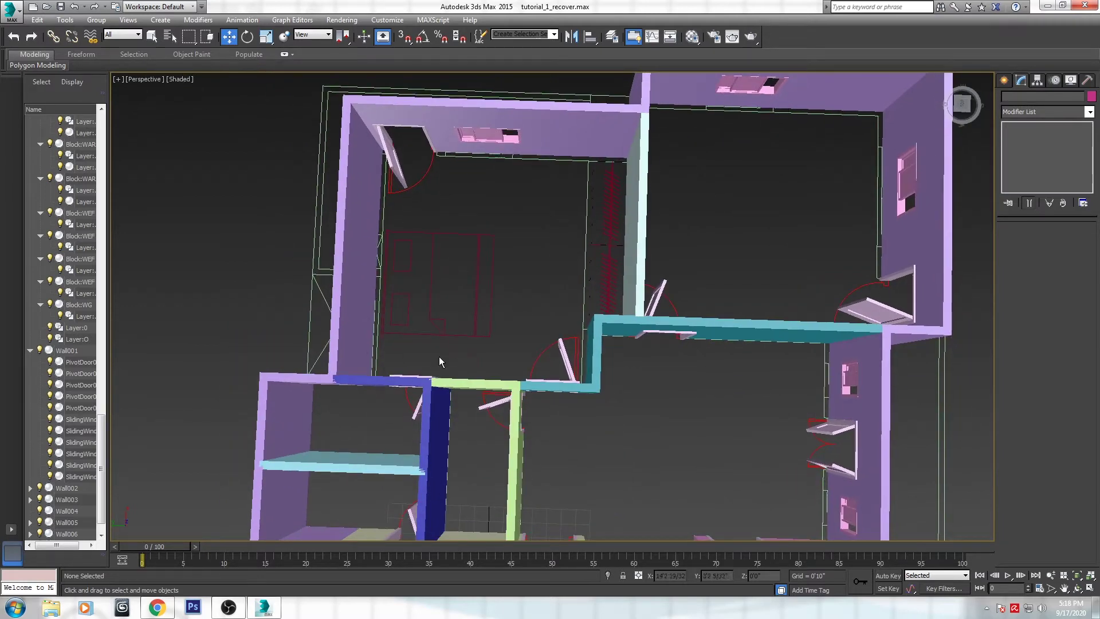
{"action": "middle_click_drag", "start_coordinate": [518, 304], "coordinate": [413, 340]}
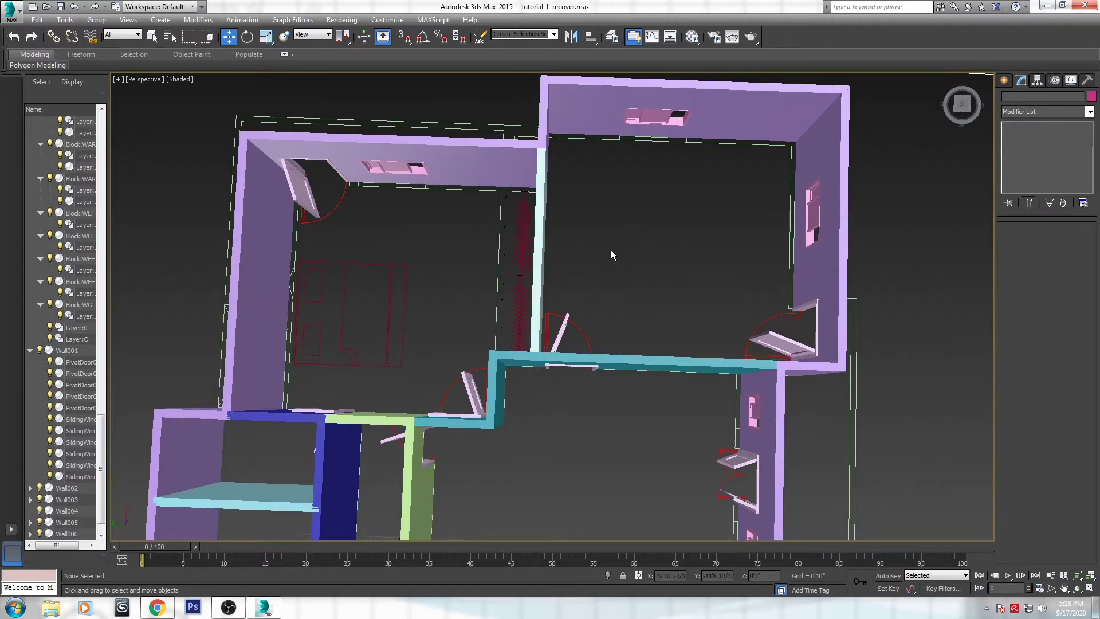
{"action": "mouse_move", "coordinate": [755, 307]}
{"action": "middle_mouse_down"}
{"action": "mouse_move", "coordinate": [653, 334]}
{"action": "mouse_move", "coordinate": [590, 314]}
{"action": "mouse_move", "coordinate": [497, 321]}
{"action": "mouse_move", "coordinate": [664, 422]}
{"action": "mouse_move", "coordinate": [695, 266]}
{"action": "mouse_move", "coordinate": [665, 246]}
{"action": "mouse_move", "coordinate": [664, 271]}
{"action": "mouse_move", "coordinate": [614, 352]}
{"action": "mouse_move", "coordinate": [719, 309]}
{"action": "mouse_move", "coordinate": [760, 310]}
{"action": "middle_mouse_up"}
{"action": "middle_click_drag", "start_coordinate": [569, 182], "coordinate": [653, 137]}
{"action": "scroll", "coordinate": [714, 177], "scroll_direction": "down", "scroll_amount": 3}
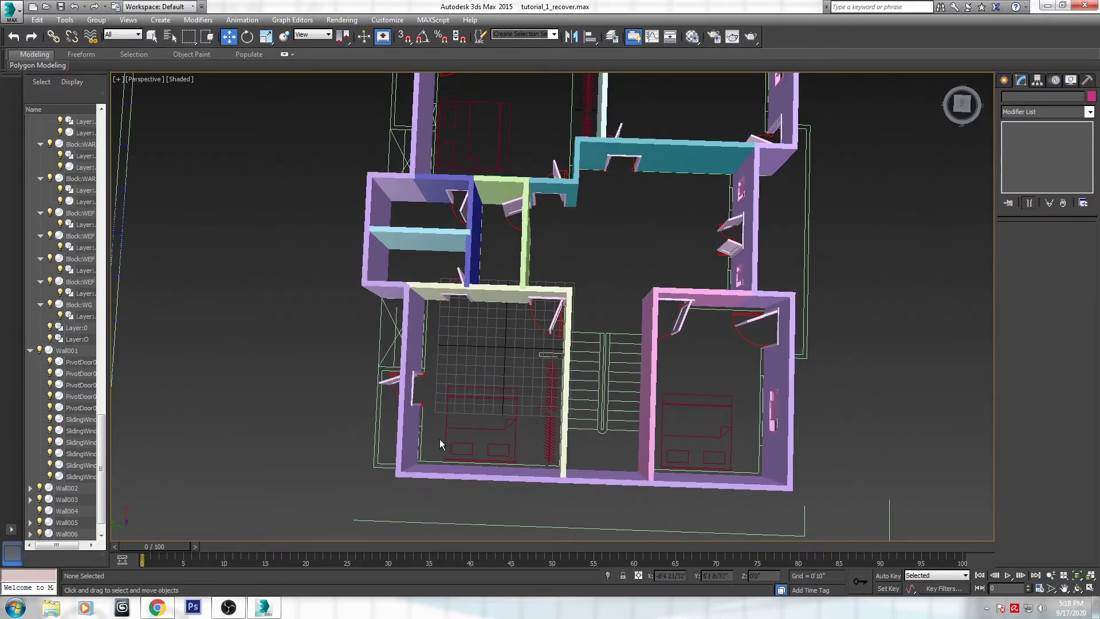
{"action": "middle_click_drag", "start_coordinate": [472, 311], "coordinate": [470, 326]}
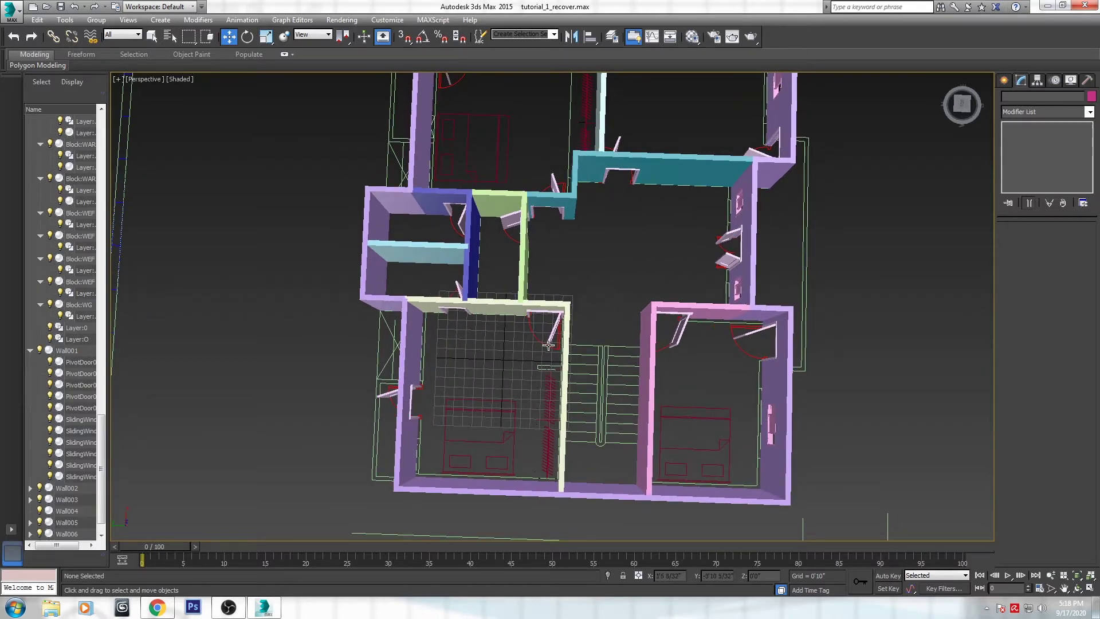
{"action": "middle_click_drag", "start_coordinate": [549, 345], "coordinate": [486, 385]}
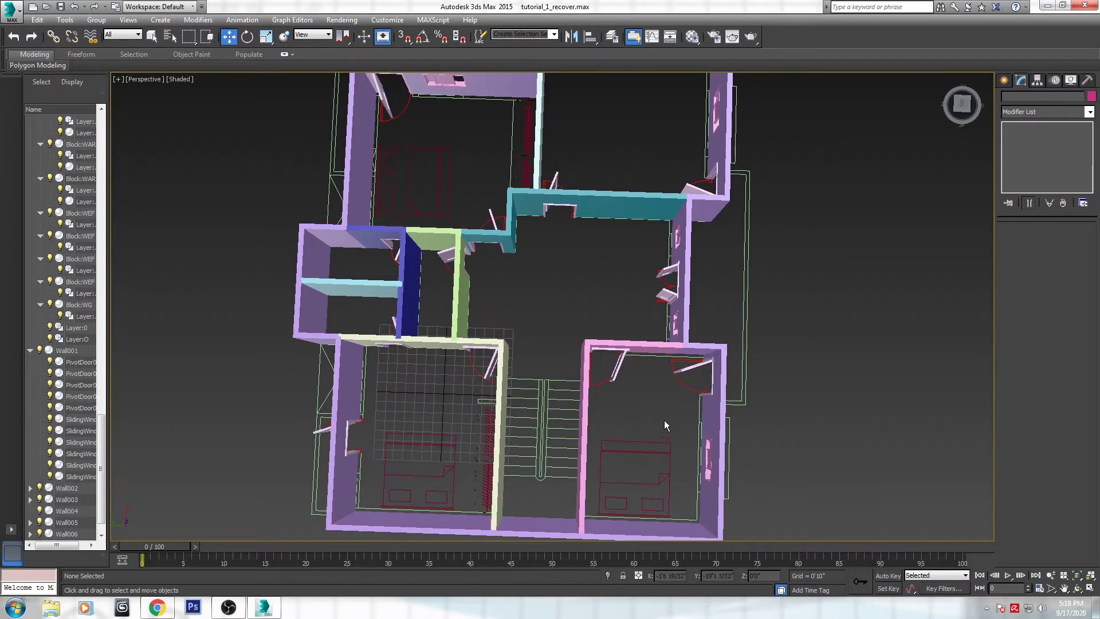
{"action": "middle_click_drag", "start_coordinate": [708, 386], "coordinate": [653, 414]}
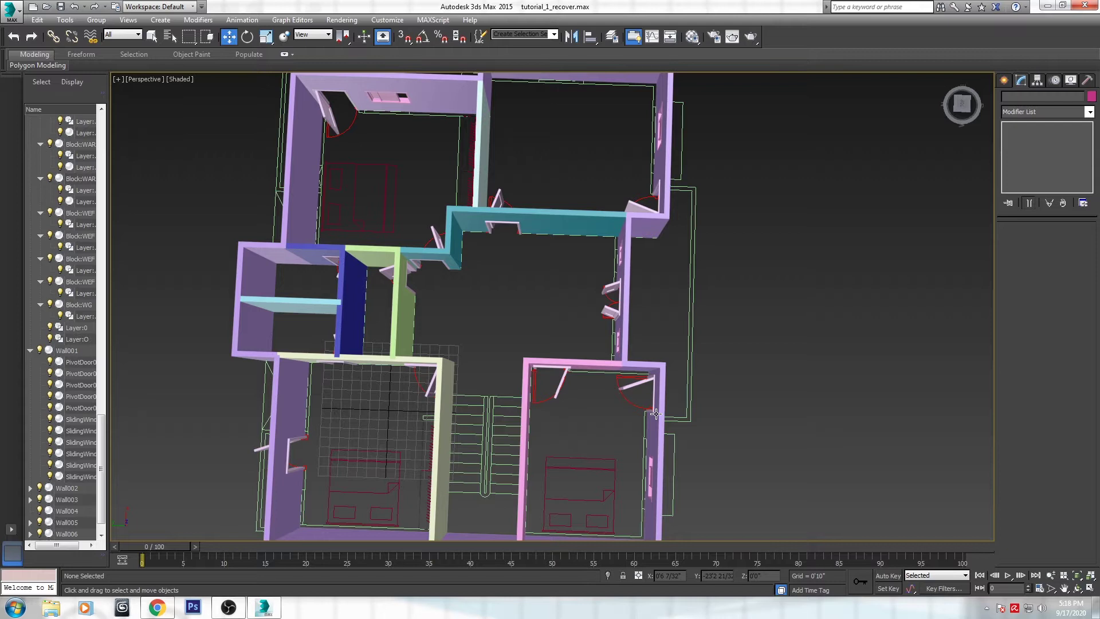
{"action": "middle_click_drag", "start_coordinate": [656, 414], "coordinate": [666, 244]}
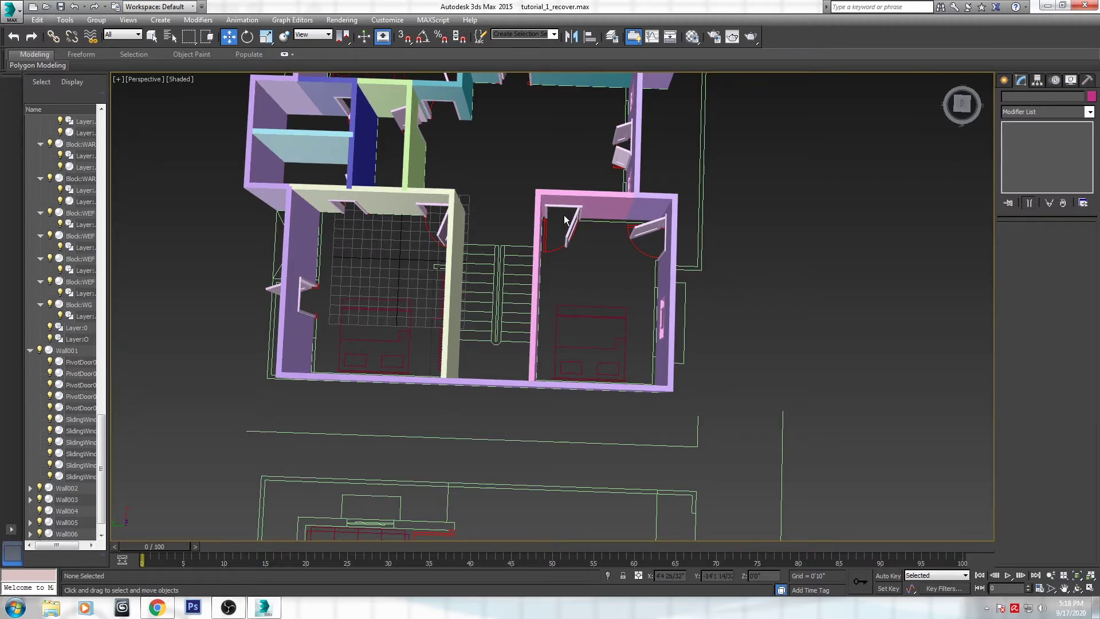
{"action": "middle_click_drag", "start_coordinate": [566, 108], "coordinate": [716, 306]}
{"action": "middle_click_drag", "start_coordinate": [772, 332], "coordinate": [692, 240]}
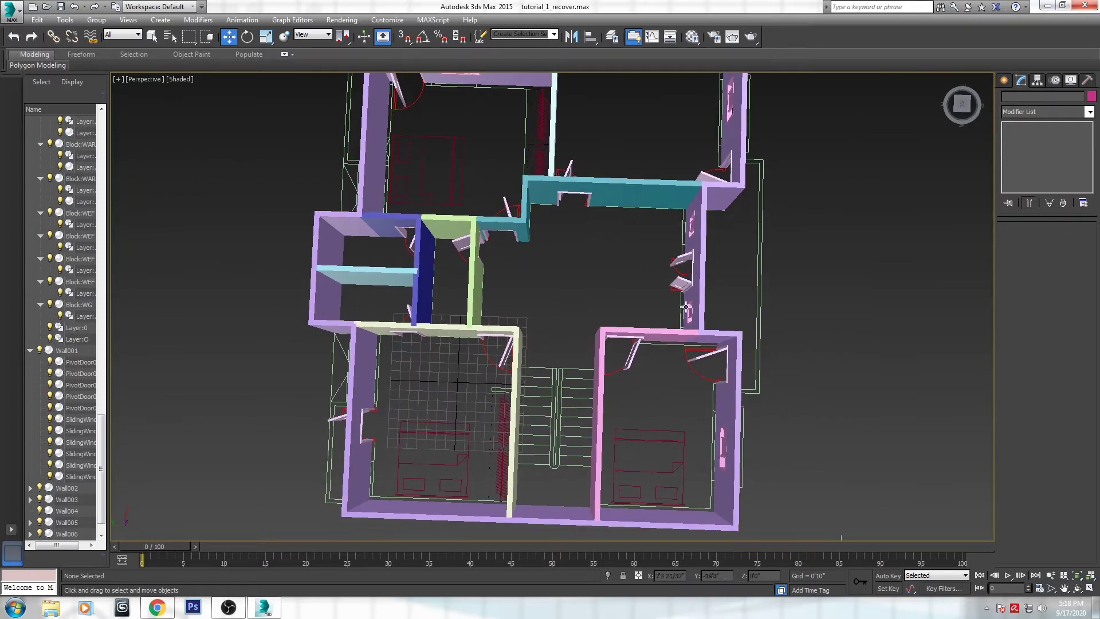
{"action": "middle_click_drag", "start_coordinate": [686, 306], "coordinate": [451, 364]}
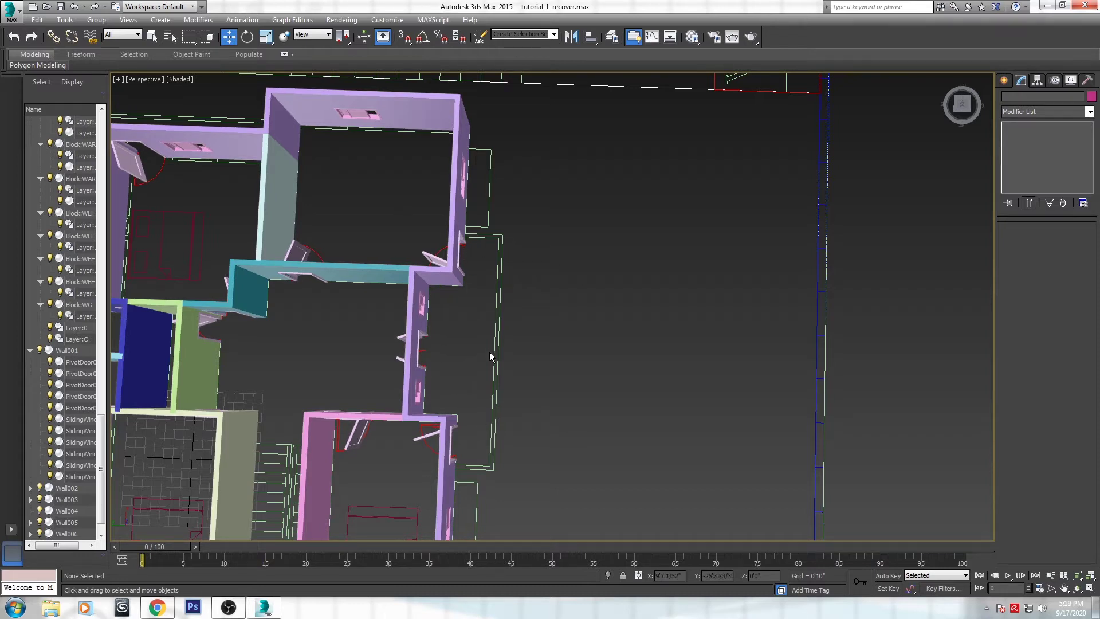
{"action": "middle_click_drag", "start_coordinate": [250, 408], "coordinate": [513, 235]}
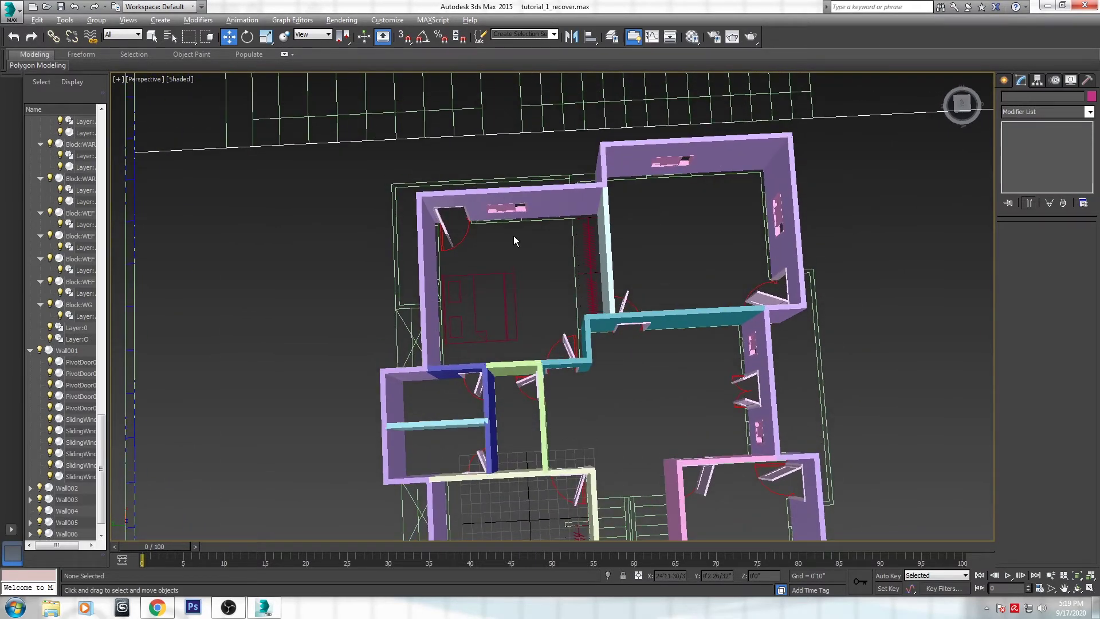
In the top view, start a corner line spline at the shaft's wall corner and trace the outer edge of the adjoining balcony
{"action": "key", "text": "t"}
{"action": "middle_click_drag", "start_coordinate": [429, 276], "coordinate": [504, 170]}
{"action": "scroll", "coordinate": [519, 187], "scroll_direction": "down", "scroll_amount": 8}
{"action": "scroll", "coordinate": [624, 322], "scroll_direction": "down", "scroll_amount": 6}
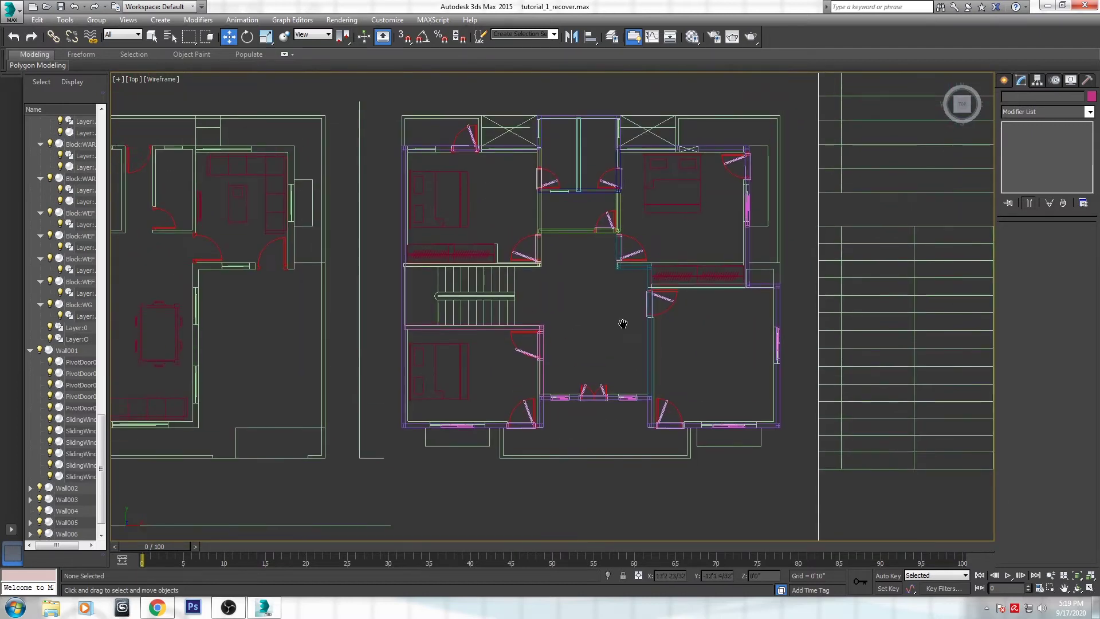
{"action": "scroll", "coordinate": [678, 256], "scroll_direction": "up", "scroll_amount": 6}
{"action": "middle_click_drag", "start_coordinate": [678, 255], "coordinate": [581, 231]}
{"action": "scroll", "coordinate": [580, 231], "scroll_direction": "down", "scroll_amount": 2}
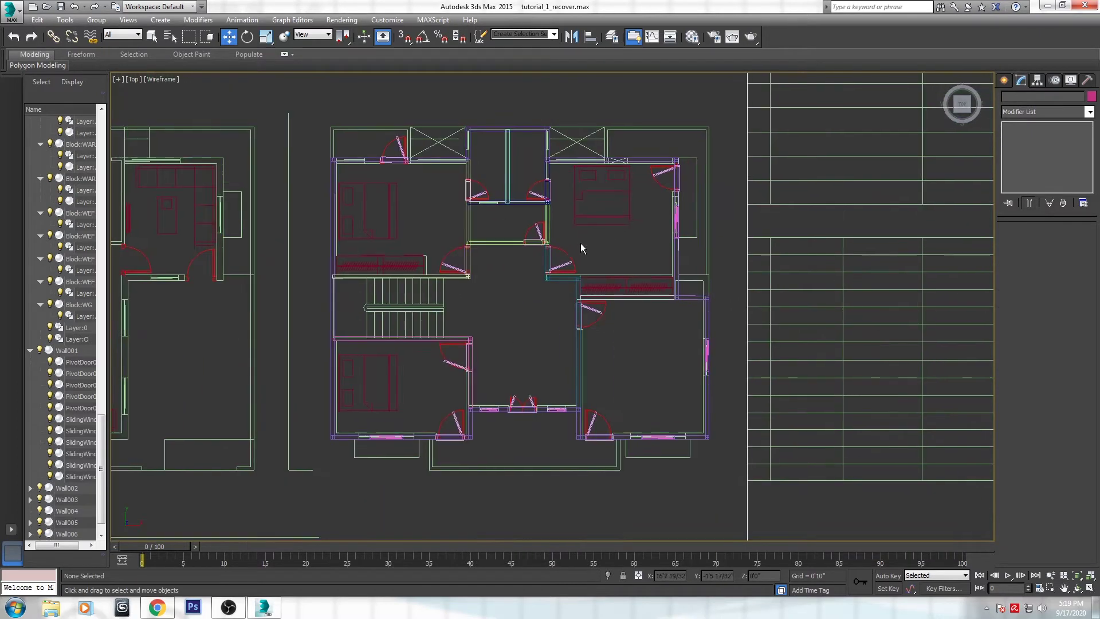
{"action": "left_click", "coordinate": [1004, 81]}
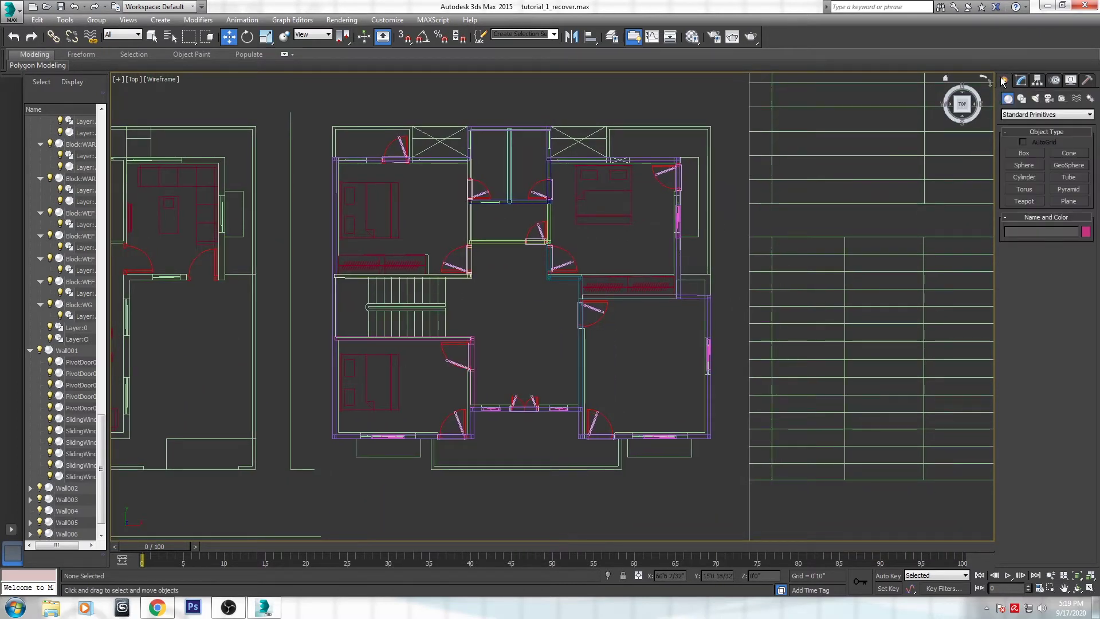
{"action": "left_click", "coordinate": [1022, 99]}
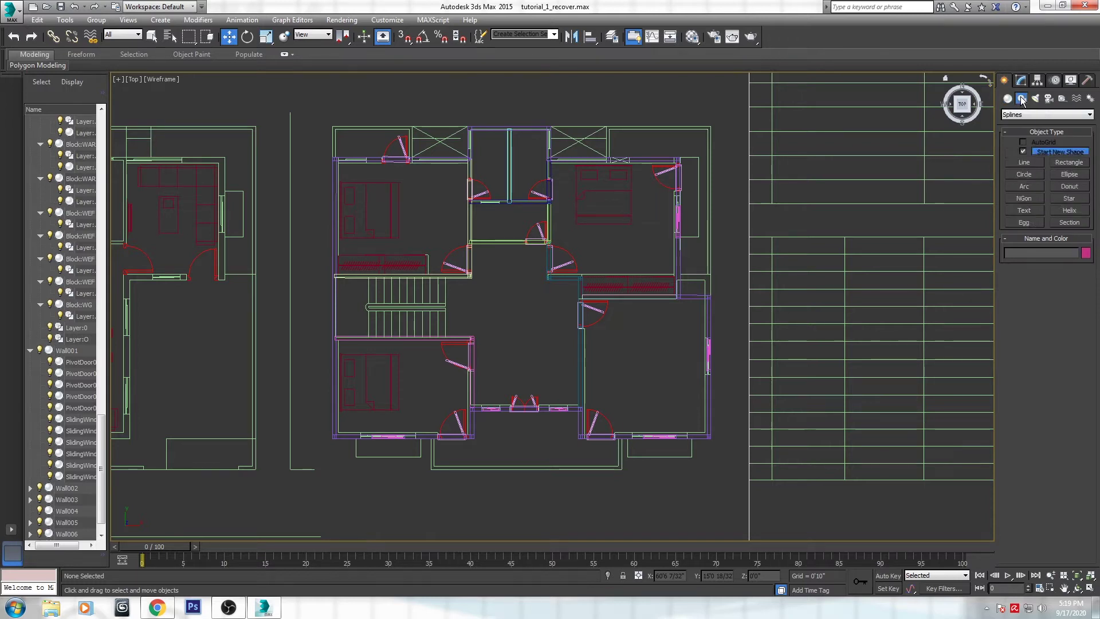
{"action": "left_click", "coordinate": [1026, 164]}
{"action": "middle_click_drag", "start_coordinate": [507, 192], "coordinate": [535, 222]}
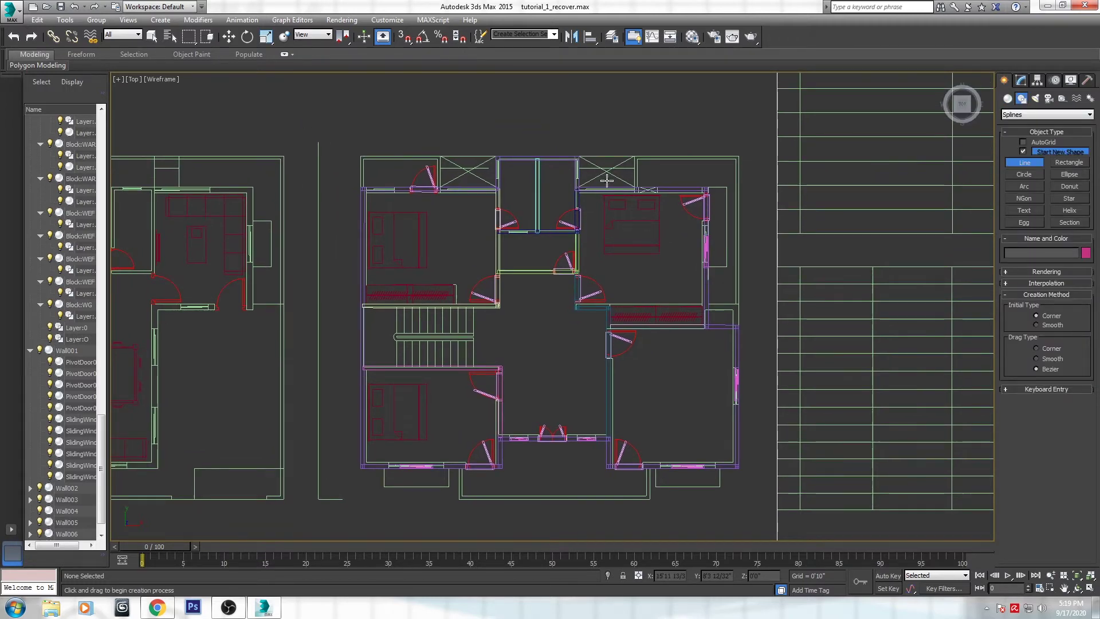
{"action": "scroll", "coordinate": [607, 181], "scroll_direction": "up", "scroll_amount": 5}
{"action": "middle_click_drag", "start_coordinate": [628, 275], "coordinate": [647, 255]}
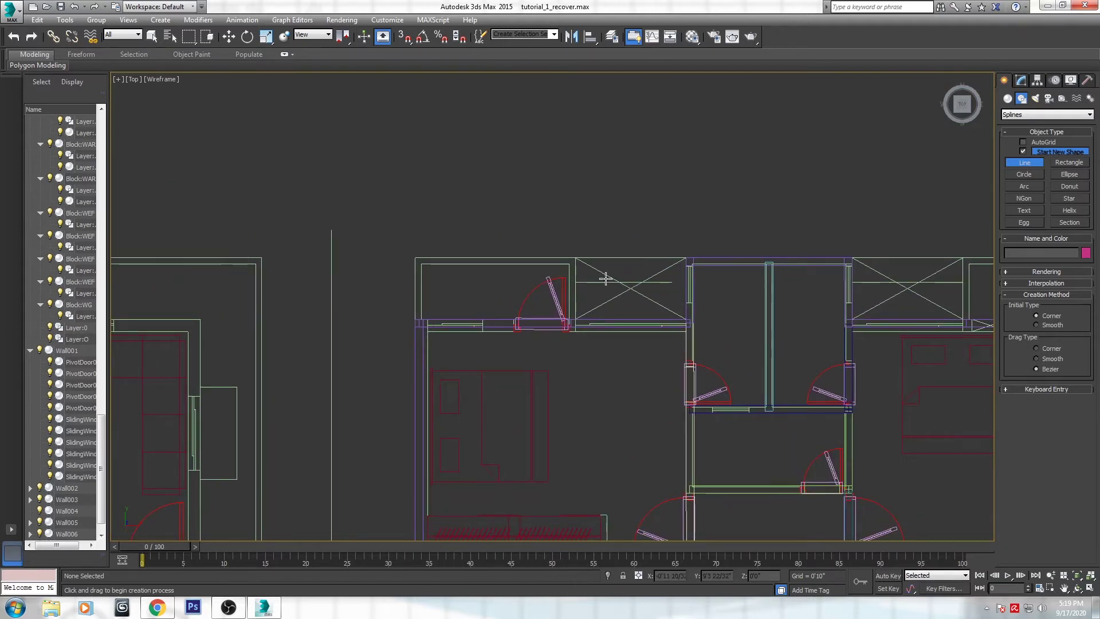
{"action": "scroll", "coordinate": [632, 261], "scroll_direction": "up", "scroll_amount": 4}
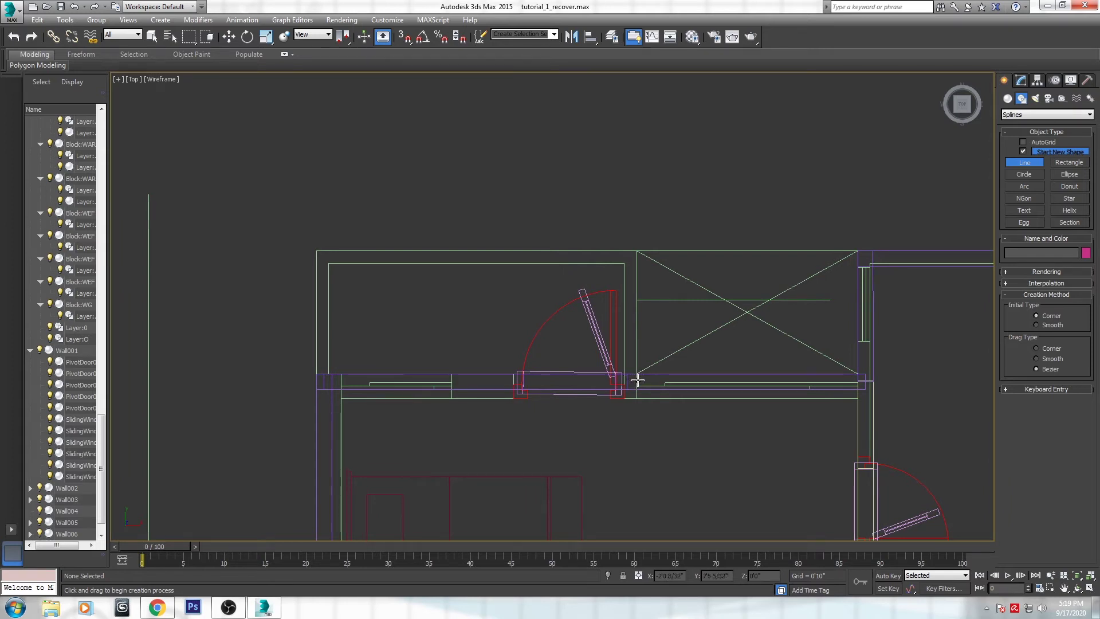
{"action": "left_click", "coordinate": [636, 379]}
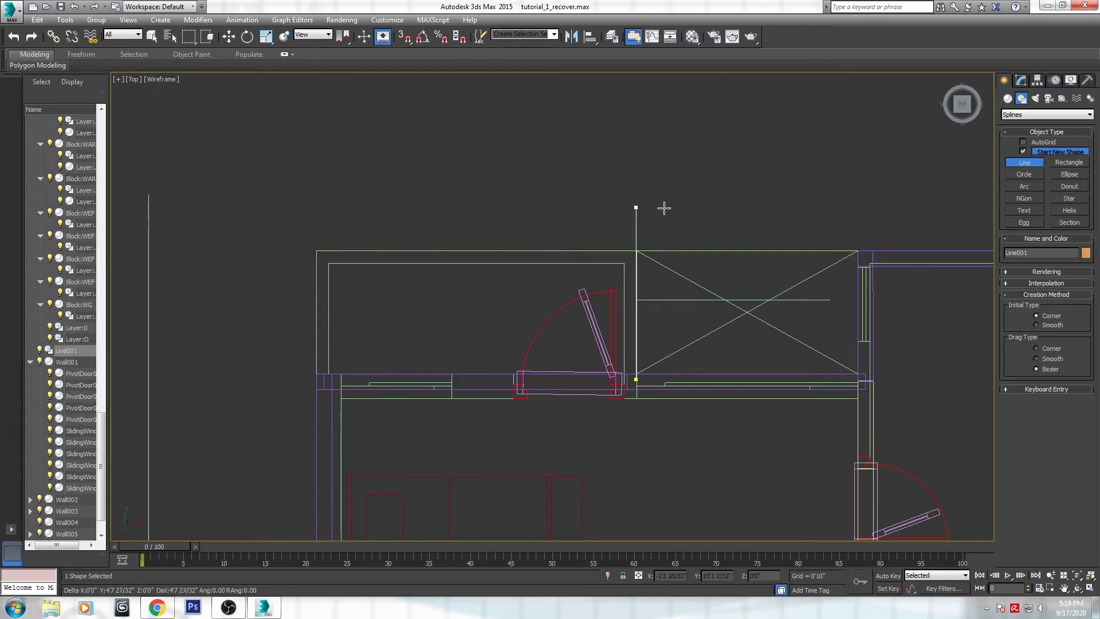
{"action": "left_click", "coordinate": [656, 251]}
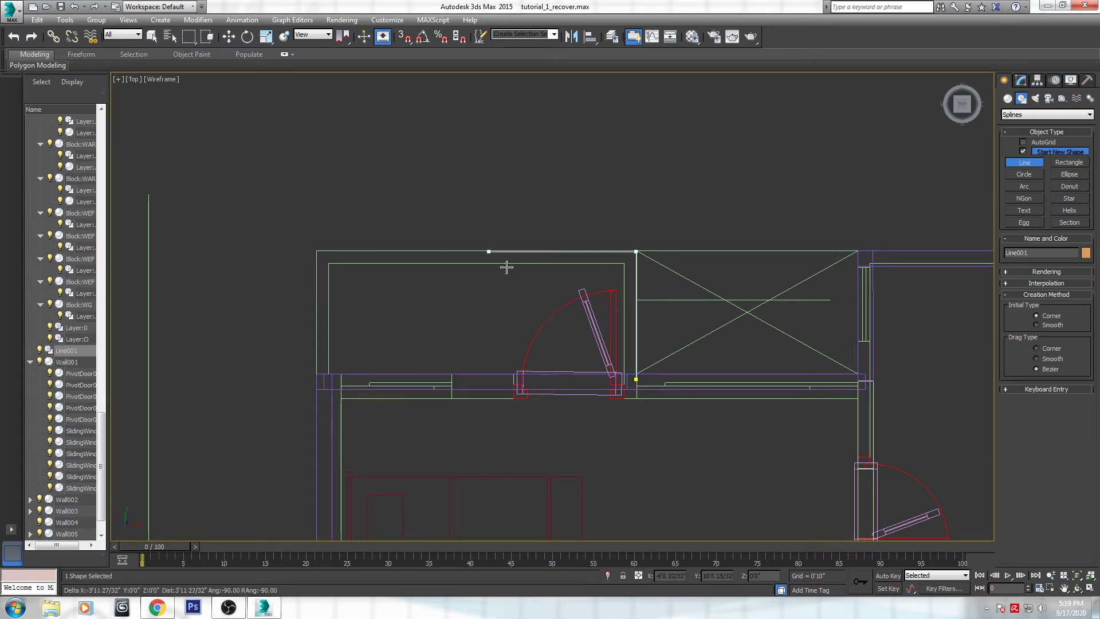
{"action": "left_click", "coordinate": [316, 285], "text": "shift"}
Continue the spline straight along the stair-side exterior wall to the front corner and around the first front window projection
{"action": "middle_click_drag", "start_coordinate": [312, 463], "coordinate": [426, 98]}
{"action": "middle_click_drag", "start_coordinate": [474, 490], "coordinate": [533, 137]}
{"action": "middle_click_drag", "start_coordinate": [567, 360], "coordinate": [573, 98]}
{"action": "middle_click_drag", "start_coordinate": [553, 425], "coordinate": [551, 276]}
{"action": "scroll", "coordinate": [550, 279], "scroll_direction": "down", "scroll_amount": 3}
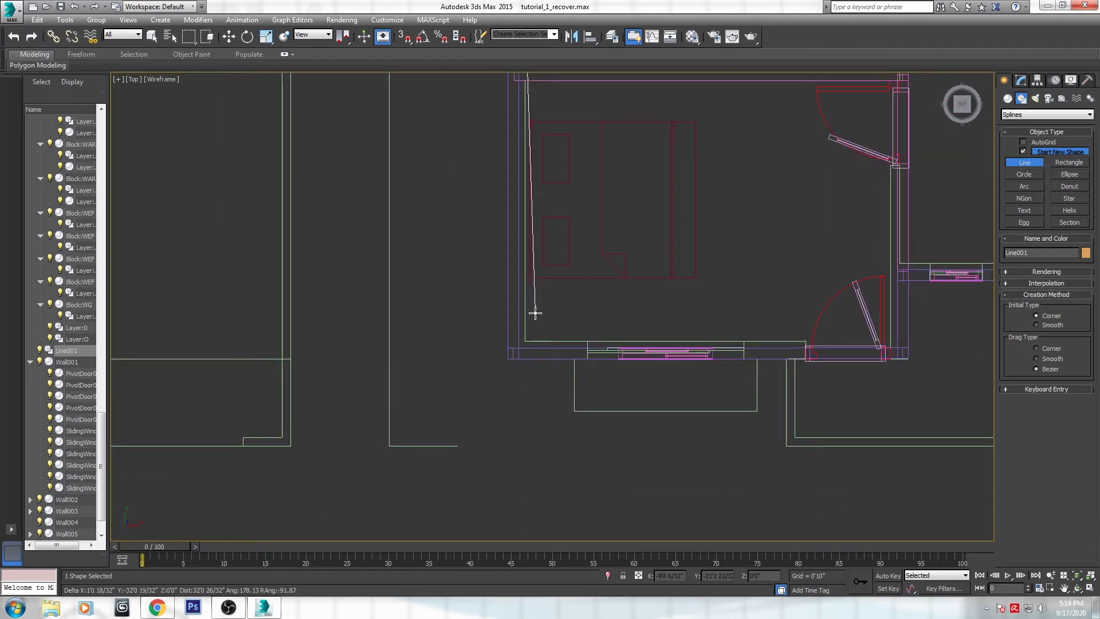
{"action": "left_click", "coordinate": [514, 363], "text": "shift"}
{"action": "left_click", "coordinate": [566, 388], "text": "shift"}
{"action": "left_click", "coordinate": [584, 418], "text": "shift"}
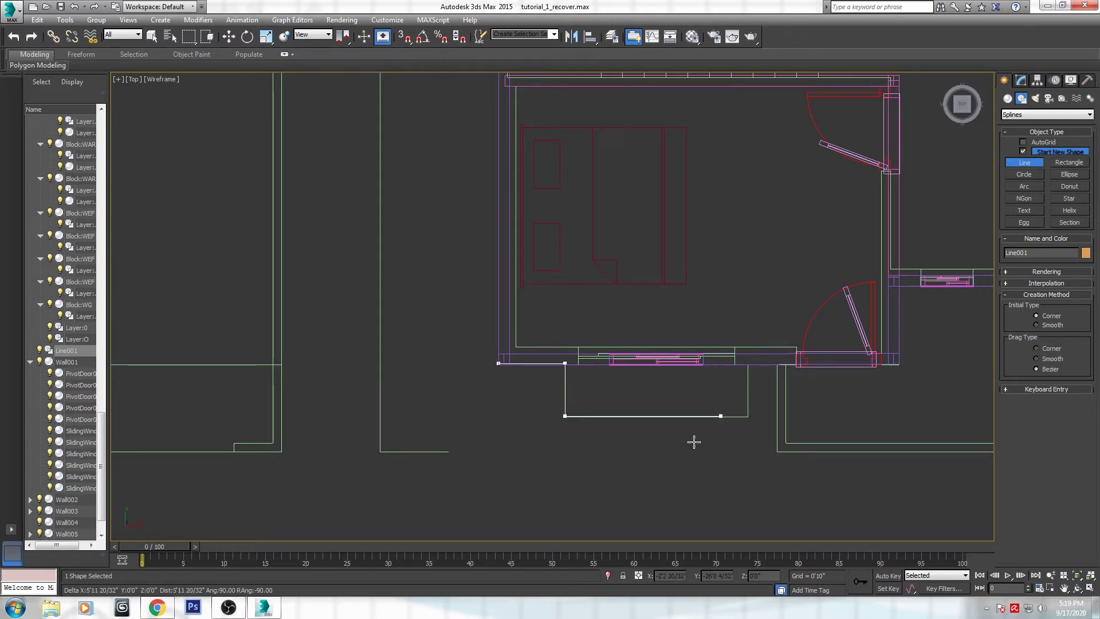
{"action": "left_click", "coordinate": [748, 447], "text": "shift"}
{"action": "left_click", "coordinate": [749, 365], "text": "shift"}
Continue the spline around the central front terrace, the second front window projection and the exterior edge opposite the staircase
{"action": "left_click", "coordinate": [778, 366], "text": "shift"}
{"action": "left_click", "coordinate": [786, 451], "text": "shift"}
{"action": "middle_click_drag", "start_coordinate": [787, 452], "coordinate": [215, 446]}
{"action": "left_click", "coordinate": [748, 447], "text": "shift"}
{"action": "left_click", "coordinate": [788, 362], "text": "shift"}
{"action": "middle_click_drag", "start_coordinate": [789, 361], "coordinate": [572, 361]}
{"action": "middle_click_drag", "start_coordinate": [779, 143], "coordinate": [773, 512]}
{"action": "middle_click_drag", "start_coordinate": [774, 137], "coordinate": [768, 506]}
{"action": "left_click", "coordinate": [771, 218], "text": "shift"}
Trace the rear edge around both crossed-out shafts beside the bathrooms and close the spline at its starting point
{"action": "middle_click_drag", "start_coordinate": [447, 240], "coordinate": [705, 299]}
{"action": "left_click", "coordinate": [734, 276], "text": "shift"}
{"action": "left_click", "coordinate": [736, 361], "text": "shift"}
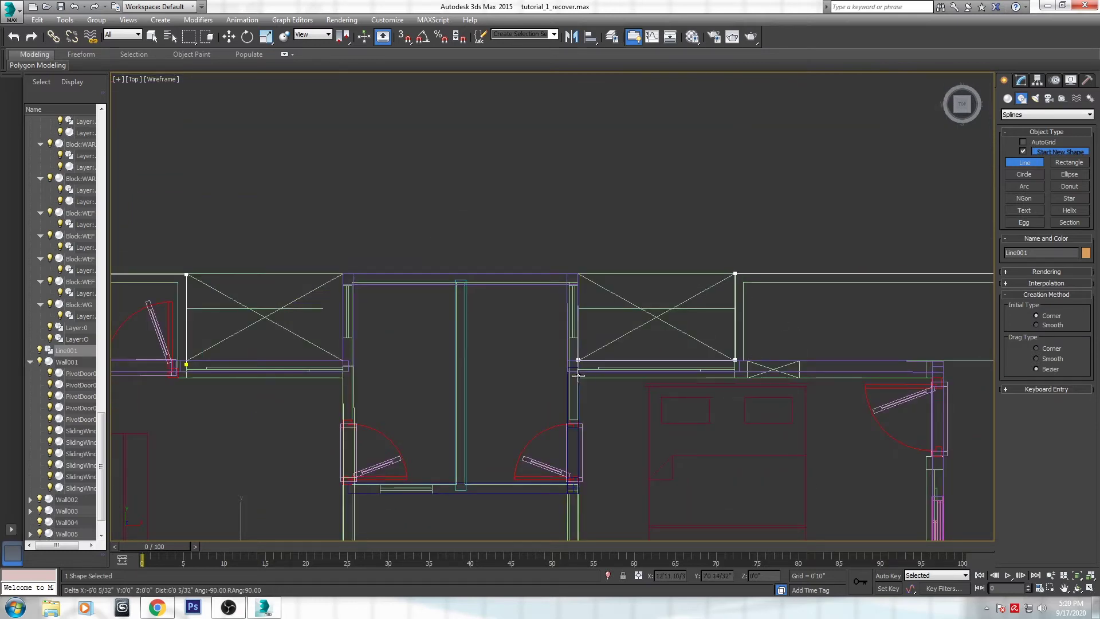
{"action": "left_click", "coordinate": [579, 366], "text": "shift"}
{"action": "left_click", "coordinate": [578, 276], "text": "shift"}
{"action": "left_click", "coordinate": [776, 376], "text": "shift"}
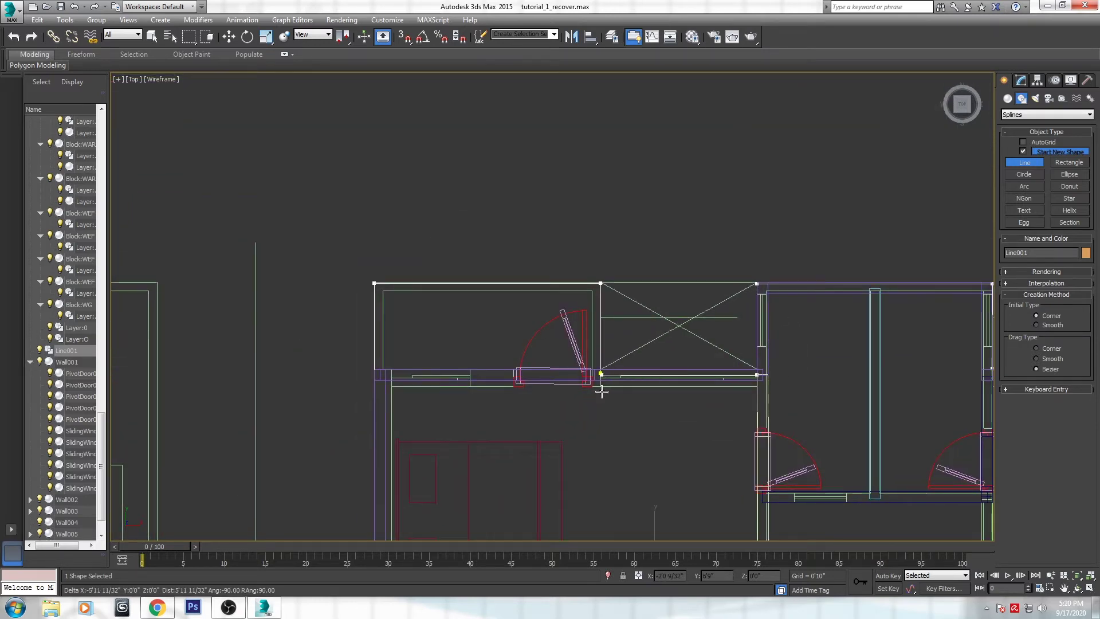
{"action": "left_click", "coordinate": [600, 375], "text": "shift"}
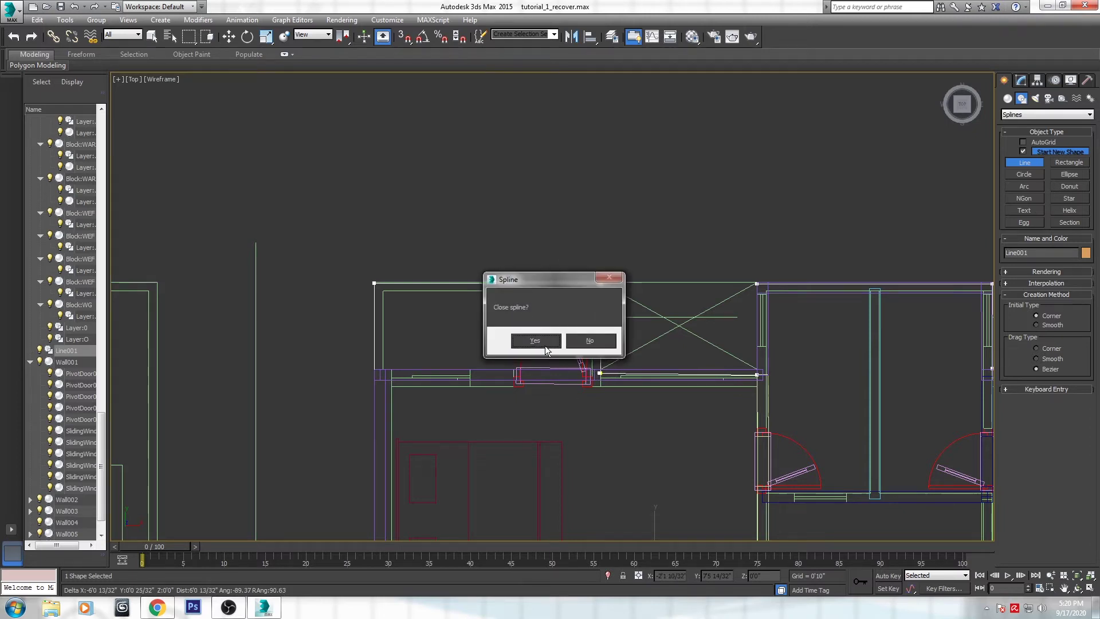
{"action": "left_click", "coordinate": [543, 341]}
{"action": "right_click", "coordinate": [656, 362]}
In the perspective view, raise the outline spline vertically well above the walls, to a Z of about 23'6"
{"action": "middle_click_drag", "start_coordinate": [799, 403], "coordinate": [586, 175]}
{"action": "scroll", "coordinate": [586, 176], "scroll_direction": "down", "scroll_amount": 5}
{"action": "middle_click_drag", "start_coordinate": [685, 287], "coordinate": [634, 223]}
{"action": "key", "text": "alt+w"}
{"action": "middle_click", "coordinate": [763, 376]}
{"action": "key", "text": "alt+w"}
{"action": "middle_click_drag", "start_coordinate": [605, 367], "coordinate": [622, 265], "text": "alt"}
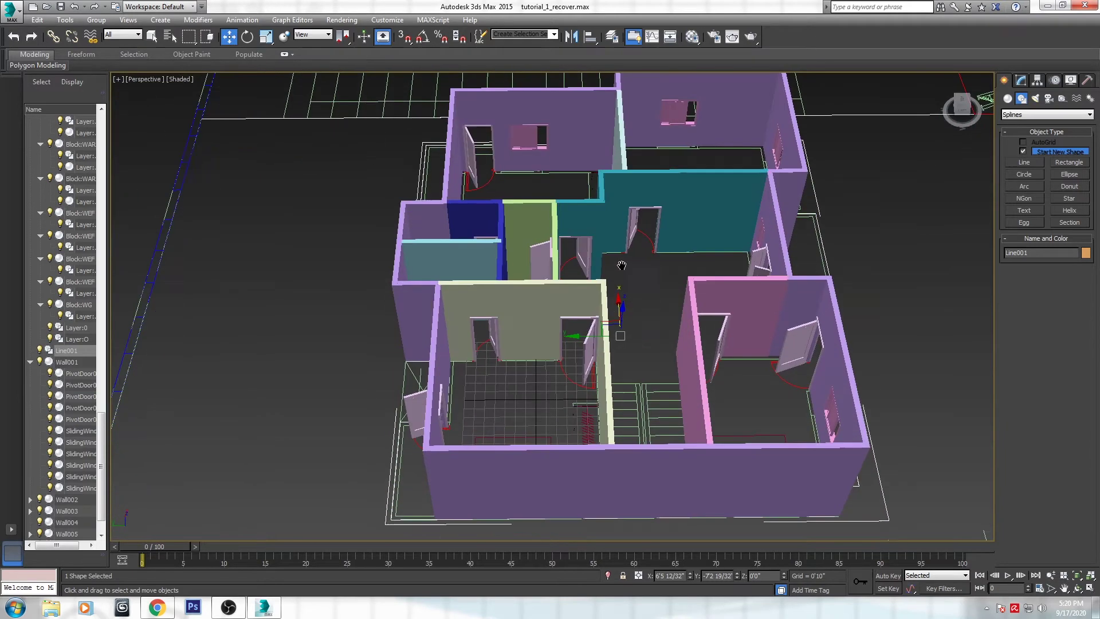
{"action": "left_click_drag", "start_coordinate": [625, 310], "coordinate": [641, 91]}
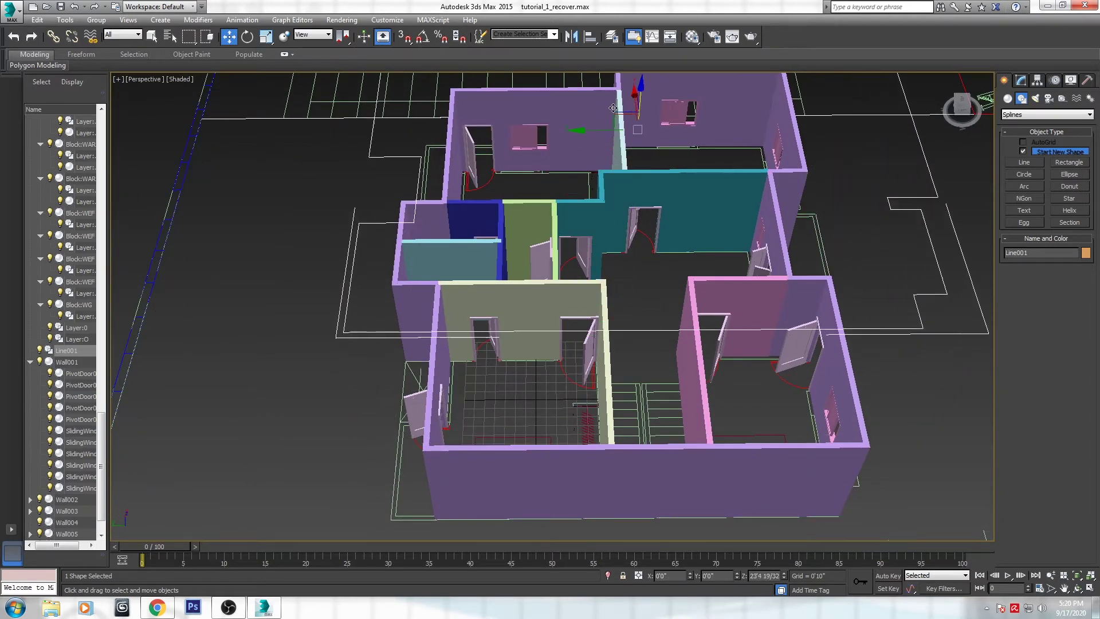
{"action": "scroll", "coordinate": [659, 366], "scroll_direction": "down", "scroll_amount": 5}
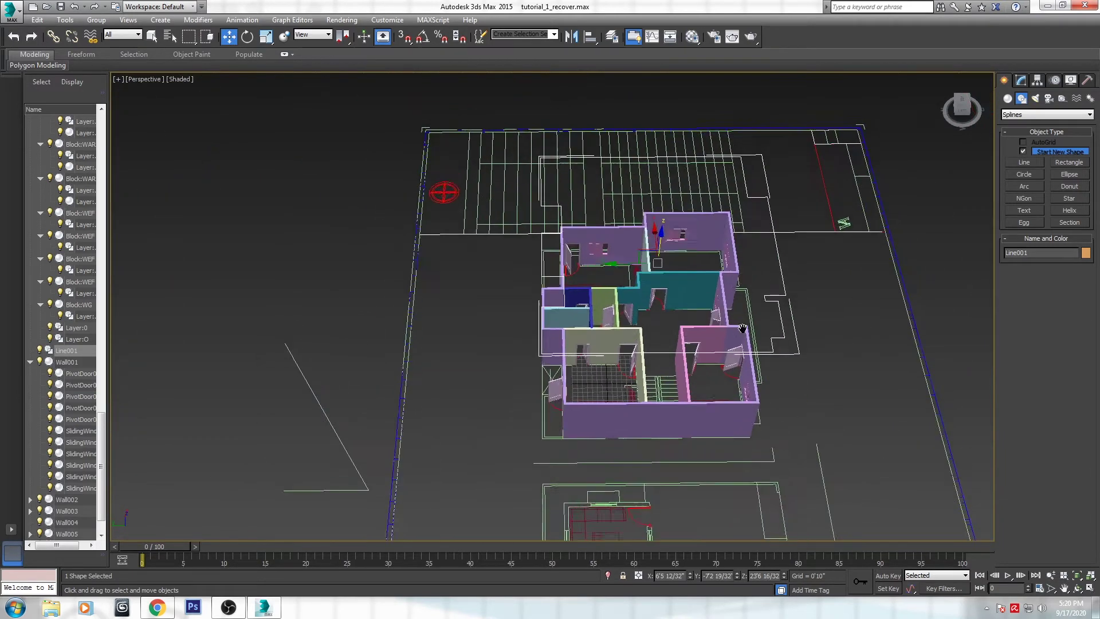
Isolate the outline spline to examine its shape, then bring the whole model back and compare them from the side
{"action": "left_click", "coordinate": [607, 576]}
{"action": "middle_click_drag", "start_coordinate": [703, 167], "coordinate": [678, 205], "text": "alt"}
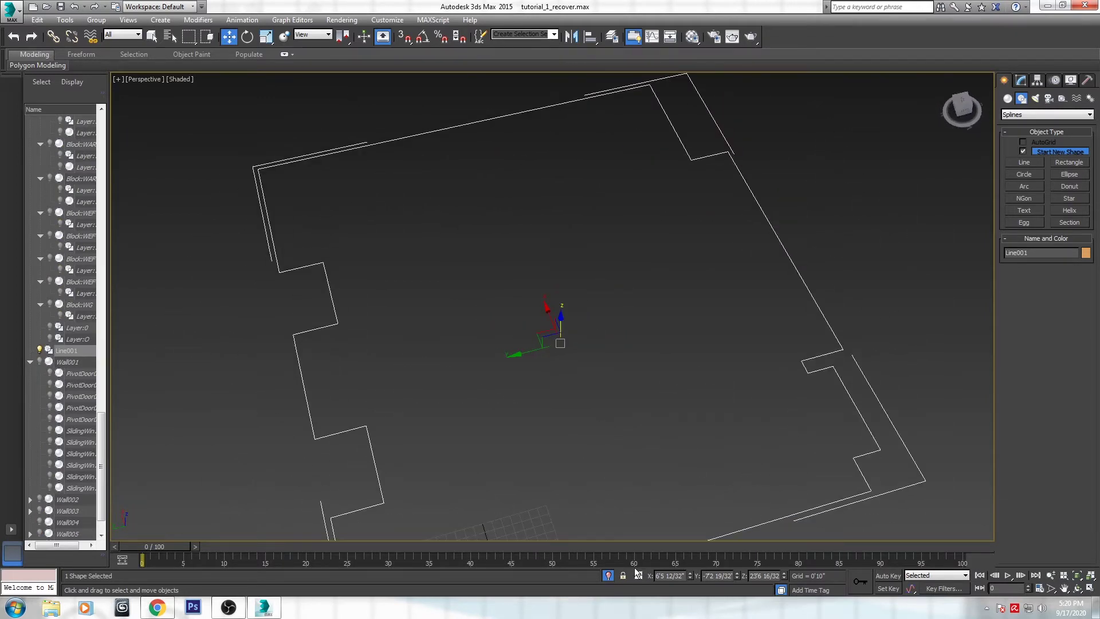
{"action": "left_click", "coordinate": [609, 575]}
{"action": "middle_click_drag", "start_coordinate": [625, 324], "coordinate": [660, 272], "text": "alt"}
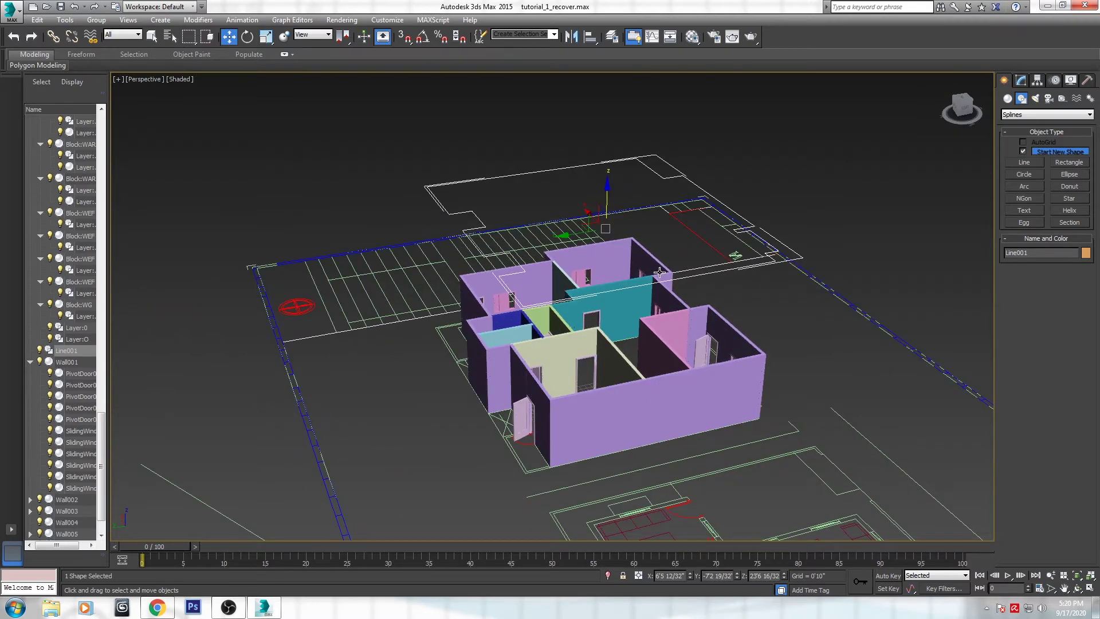
{"action": "middle_click_drag", "start_coordinate": [662, 255], "coordinate": [697, 166], "text": "alt"}
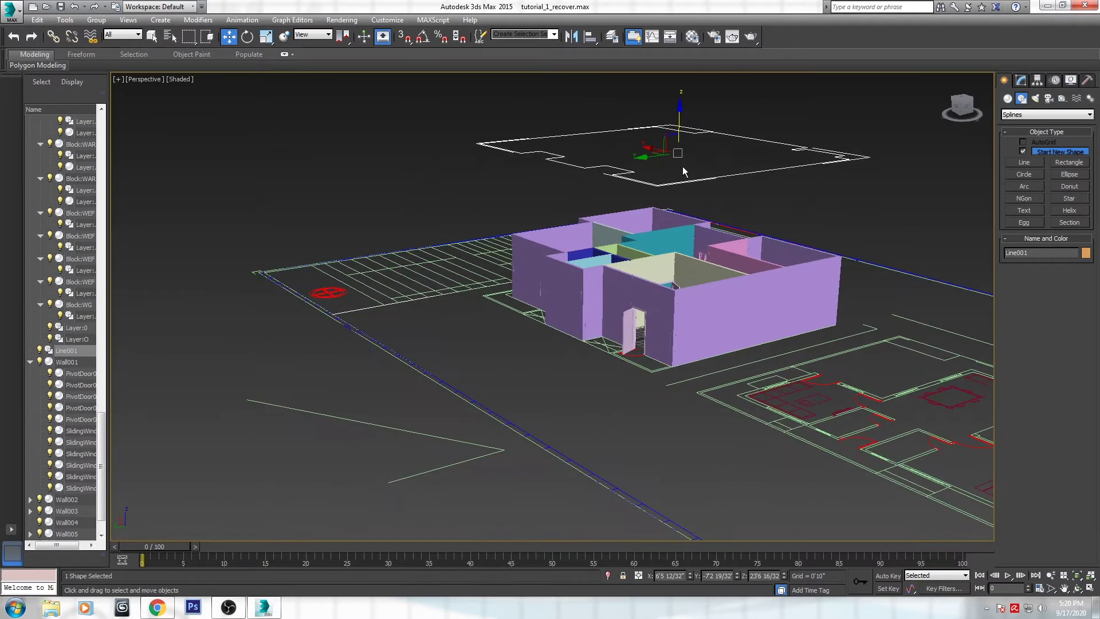
Lower the outline spline to the base of the walls, at a Z of about 0'1 3/32"
{"action": "left_click_drag", "start_coordinate": [678, 115], "coordinate": [672, 271]}
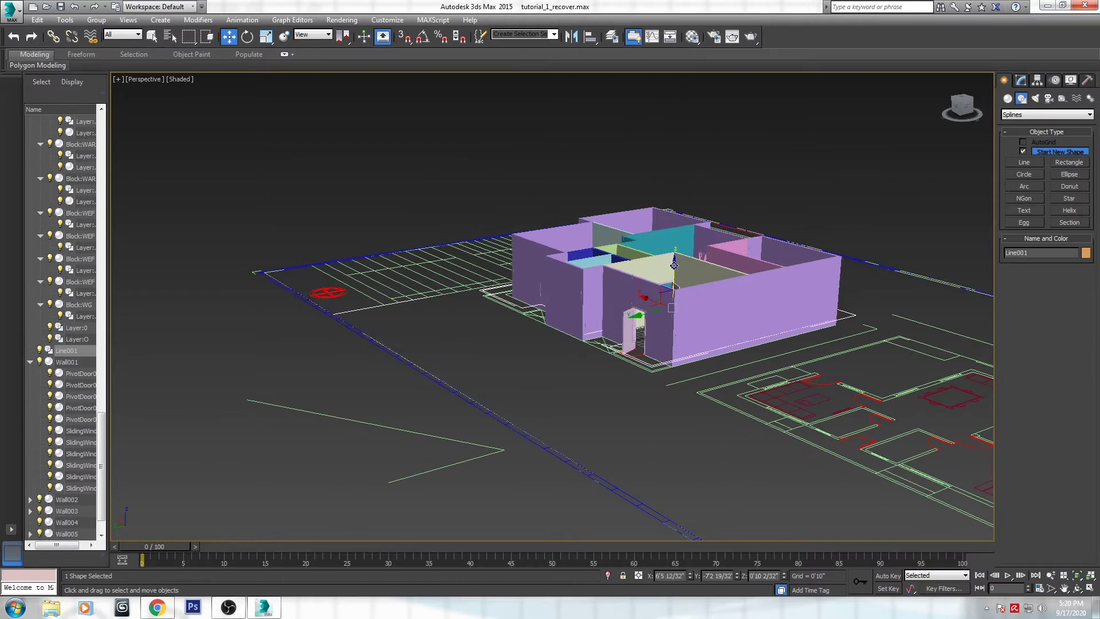
{"action": "scroll", "coordinate": [672, 271], "scroll_direction": "up", "scroll_amount": 5}
{"action": "middle_click_drag", "start_coordinate": [672, 258], "coordinate": [682, 234], "text": "alt"}
{"action": "left_click_drag", "start_coordinate": [674, 256], "coordinate": [675, 271]}
{"action": "middle_click_drag", "start_coordinate": [710, 251], "coordinate": [687, 262]}
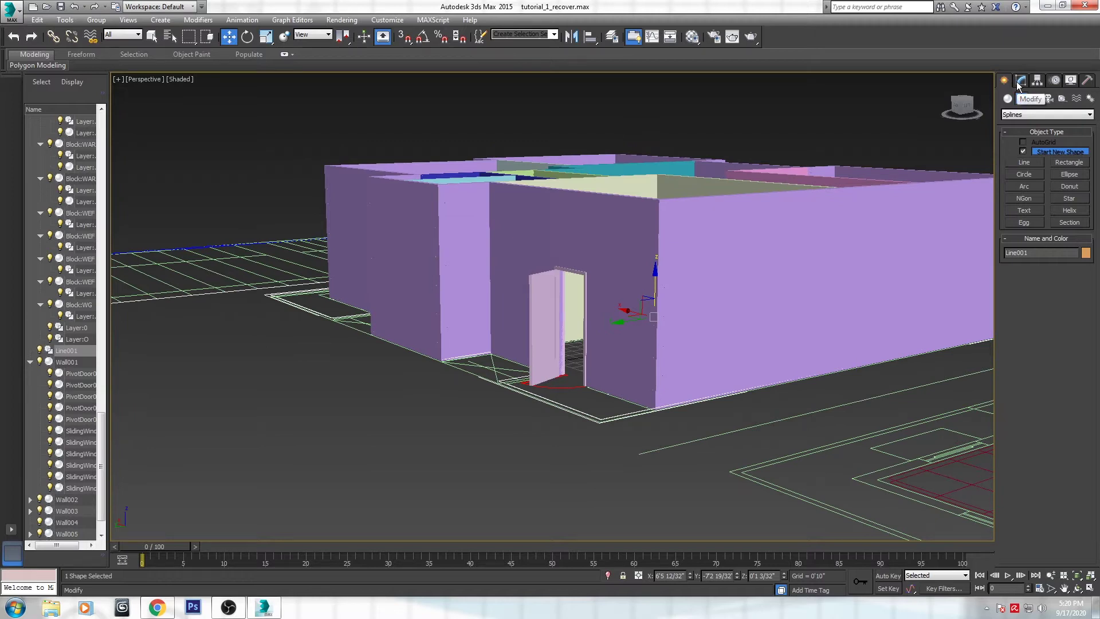
Apply an Extrude modifier to the house outline spline
{"action": "left_click", "coordinate": [1021, 81]}
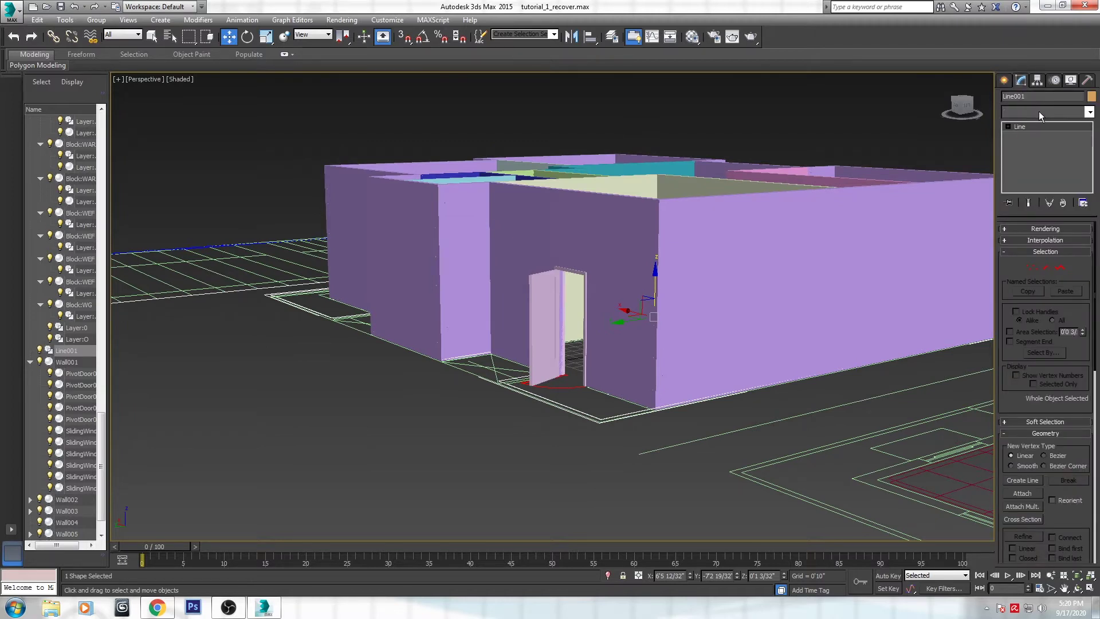
{"action": "left_click", "coordinate": [1040, 111]}
{"action": "key", "text": "e"}
{"action": "key", "text": "x"}
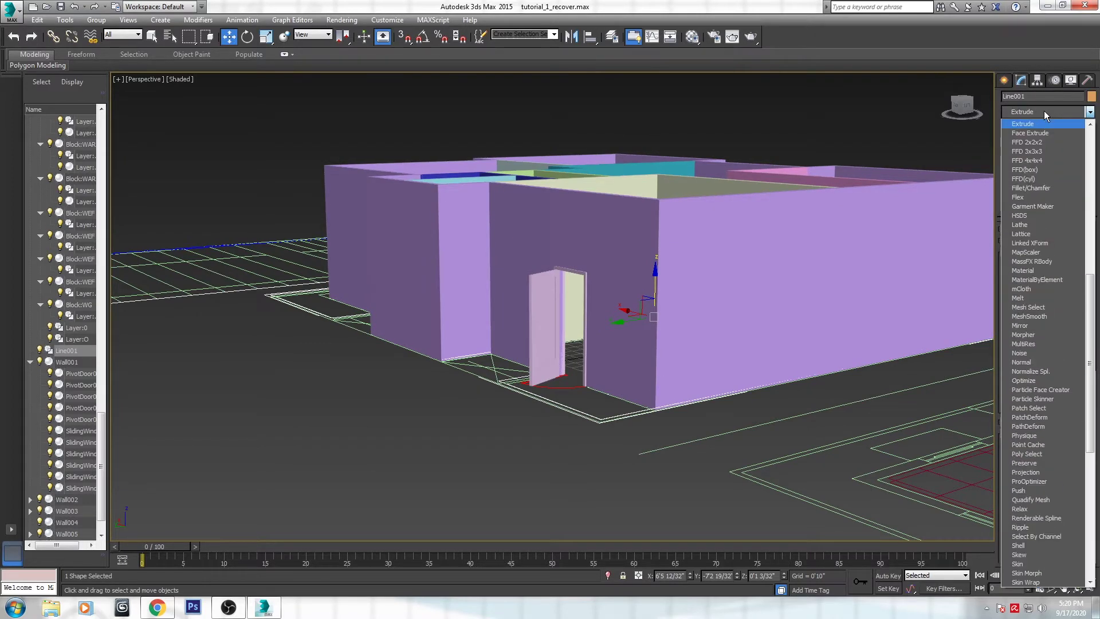
{"action": "scroll", "coordinate": [1034, 367], "scroll_direction": "down", "scroll_amount": 2}
{"action": "scroll", "coordinate": [1031, 418], "scroll_direction": "up", "scroll_amount": 8}
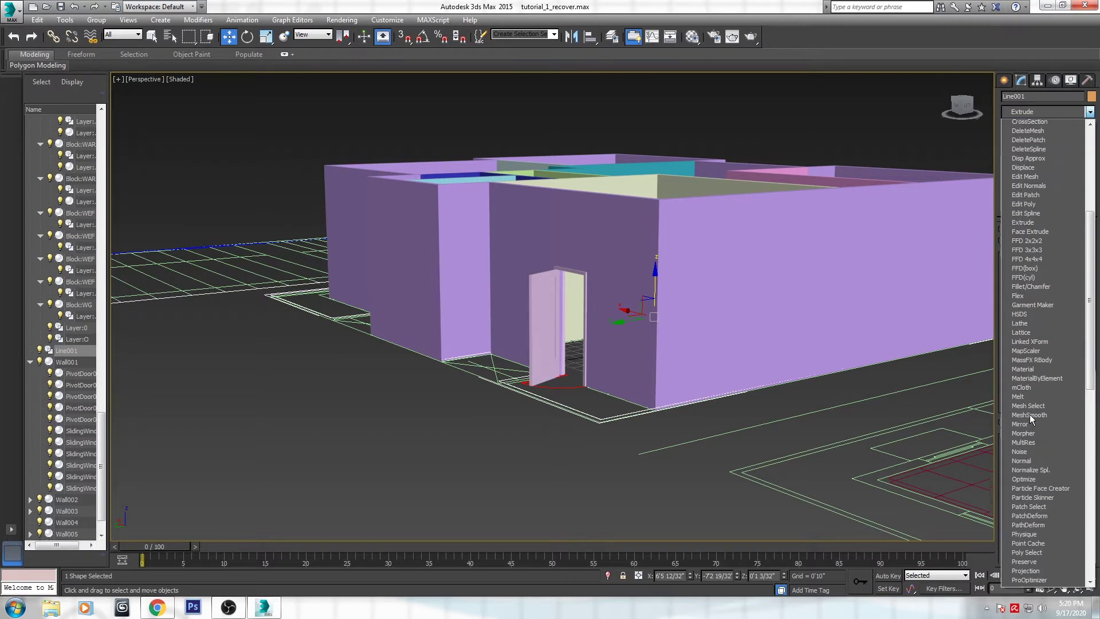
{"action": "left_click", "coordinate": [1024, 110]}
{"action": "left_click", "coordinate": [1033, 112]}
{"action": "type", "text": "ex"}
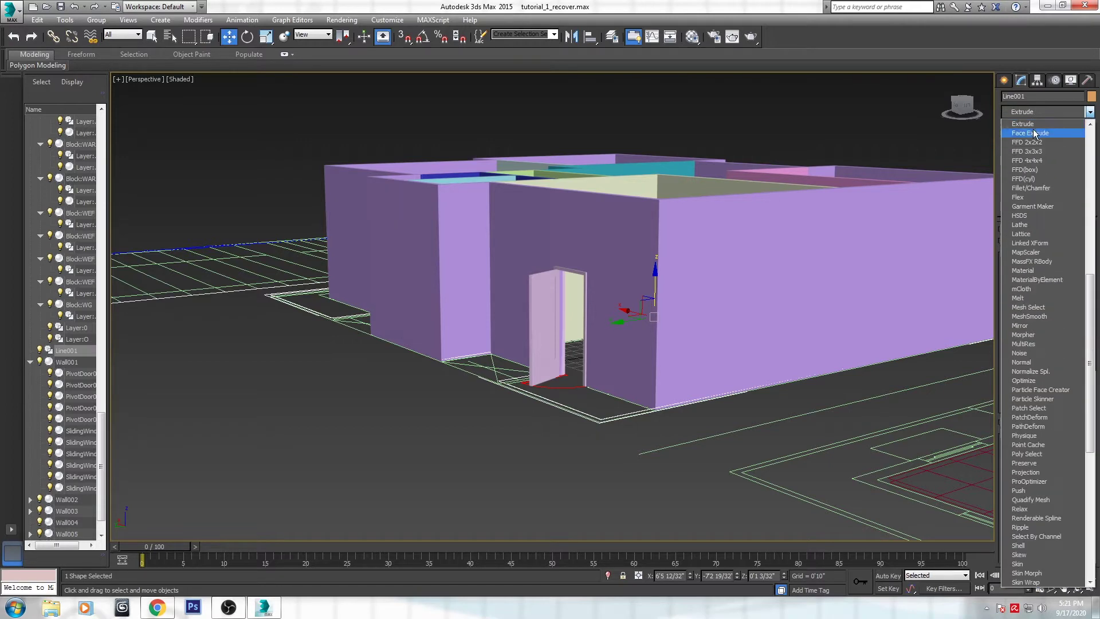
{"action": "left_click", "coordinate": [1031, 125]}
Lower the extruded floor slightly at the wall base, to a Z of about -0'0 20/32"
{"action": "scroll", "coordinate": [707, 248], "scroll_direction": "up", "scroll_amount": 8}
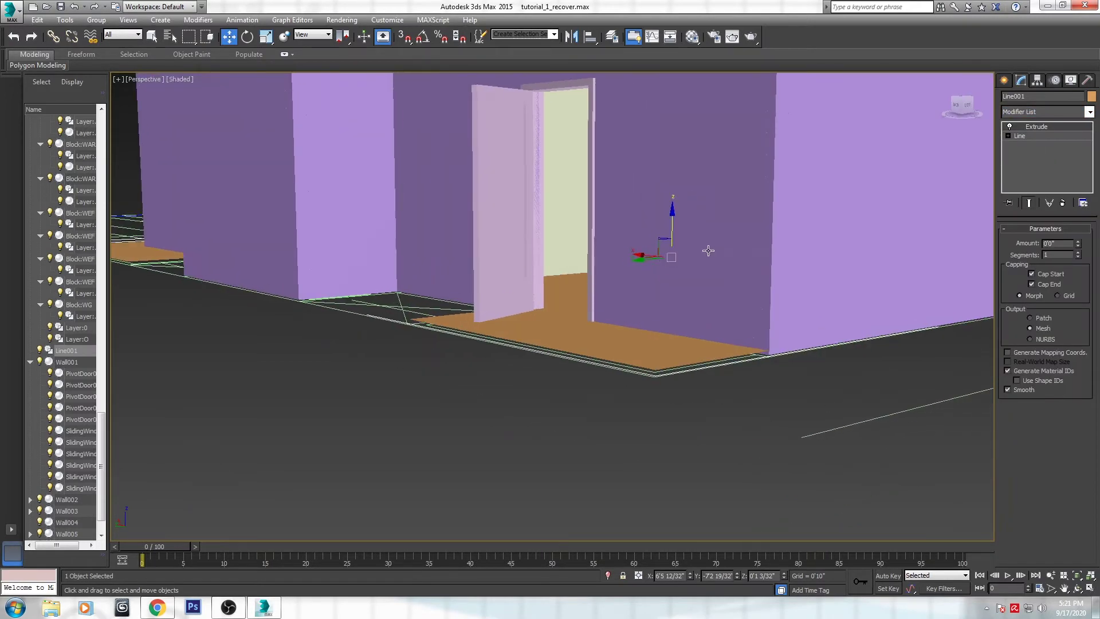
{"action": "scroll", "coordinate": [696, 246], "scroll_direction": "up", "scroll_amount": 3}
{"action": "left_click_drag", "start_coordinate": [667, 209], "coordinate": [667, 215]}
{"action": "middle_click_drag", "start_coordinate": [722, 198], "coordinate": [726, 231], "text": "alt"}
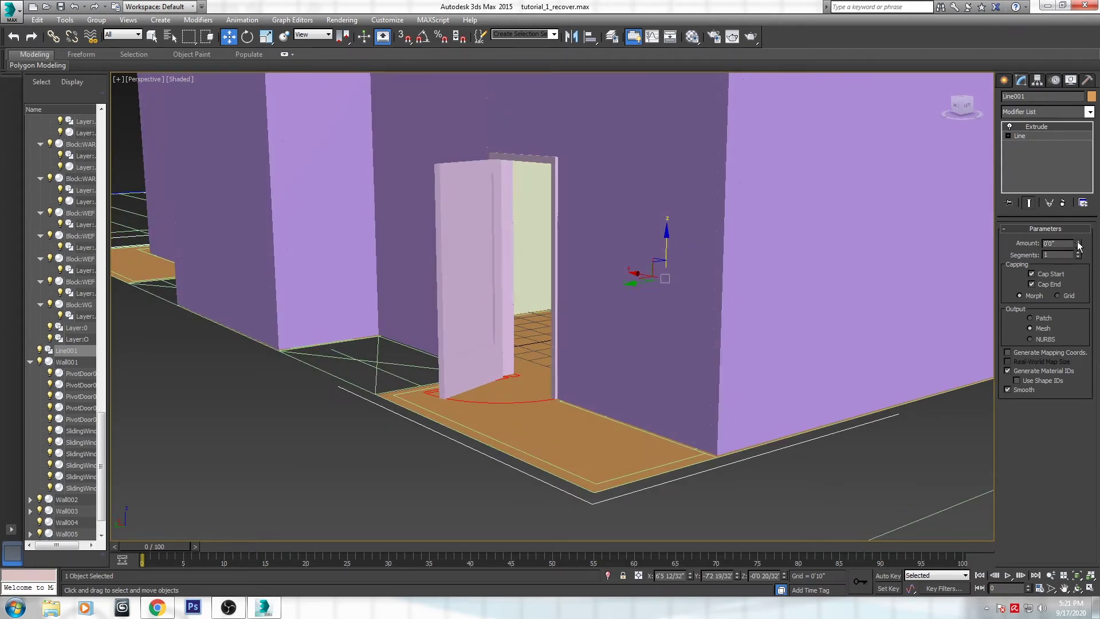
Set the floor slab's extrusion amount to 0'3 16/32"
{"action": "left_click", "coordinate": [1079, 242]}
{"action": "left_click", "coordinate": [1079, 242]}
{"action": "left_click", "coordinate": [1078, 242]}
{"action": "left_click", "coordinate": [1078, 242]}
{"action": "middle_click_drag", "start_coordinate": [576, 310], "coordinate": [677, 299]}
{"action": "scroll", "coordinate": [650, 281], "scroll_direction": "down", "scroll_amount": 2}
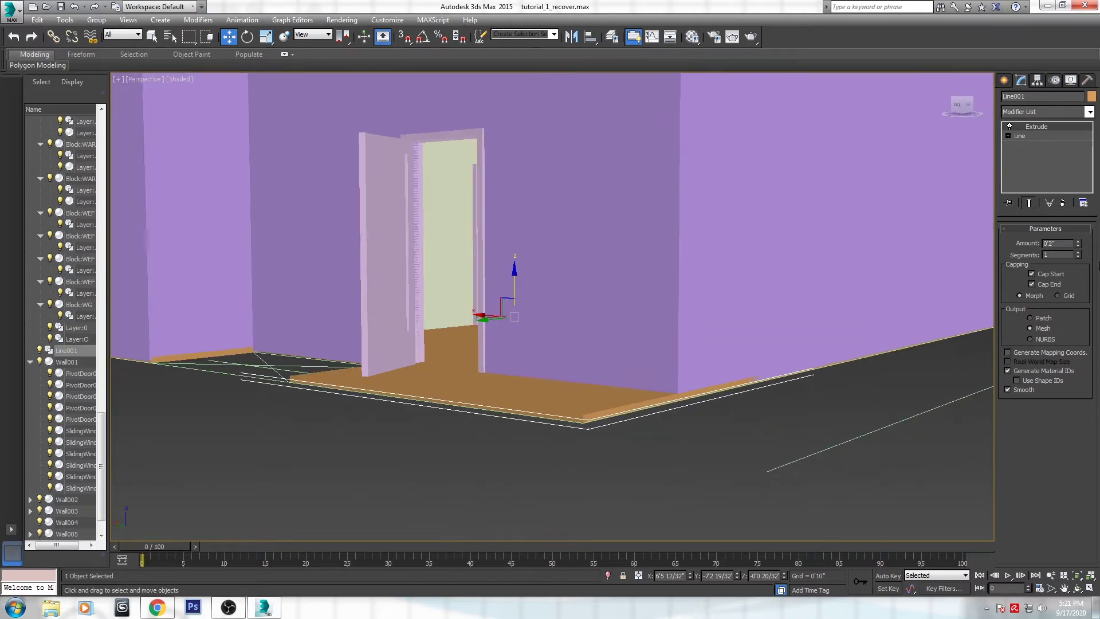
{"action": "left_click", "coordinate": [1079, 242]}
{"action": "left_click", "coordinate": [1080, 243]}
{"action": "left_click", "coordinate": [1079, 242]}
{"action": "middle_click_drag", "start_coordinate": [453, 279], "coordinate": [516, 270]}
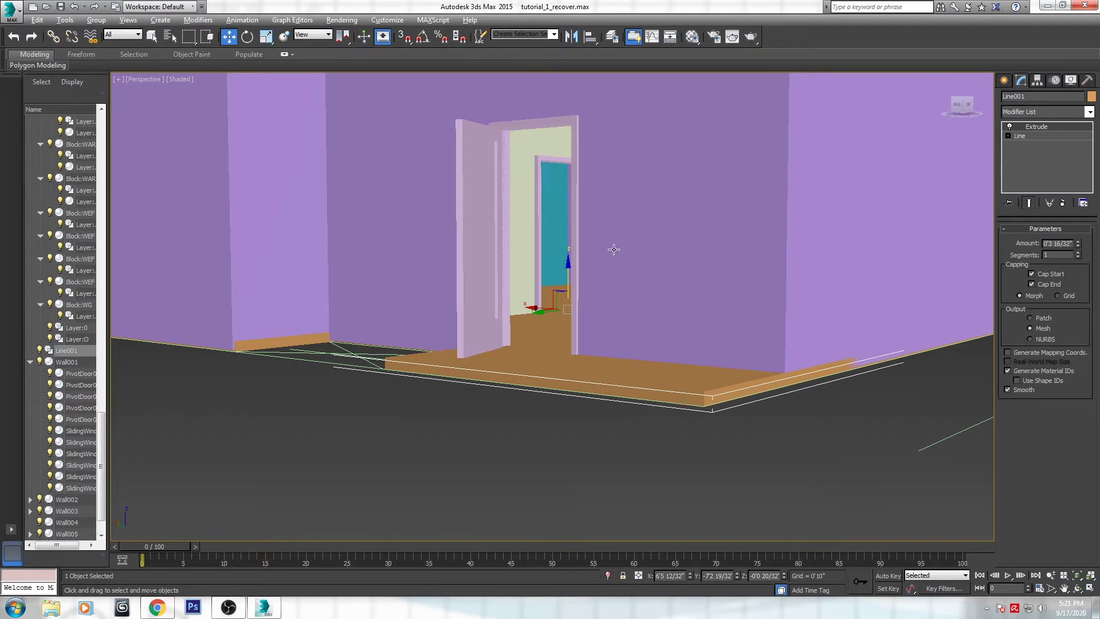
In the left view, lower the slab to a Z of about -0'2 18/32" so its top sits near the wall base
{"action": "key", "text": "alt+w"}
{"action": "right_click", "coordinate": [508, 333]}
{"action": "key", "text": "alt+w"}
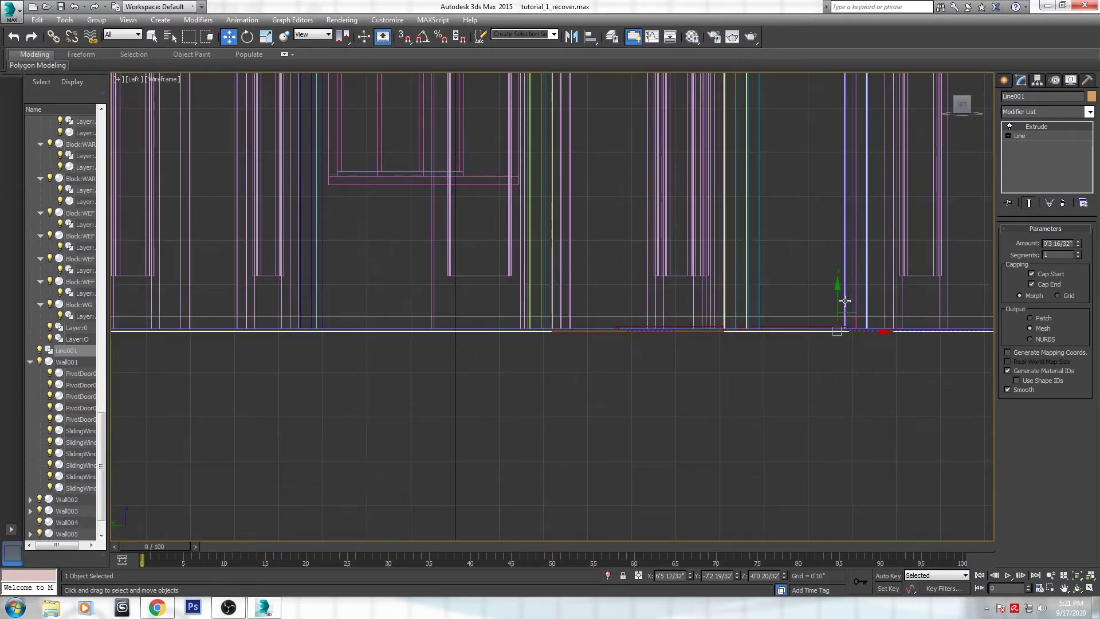
{"action": "left_click_drag", "start_coordinate": [836, 288], "coordinate": [836, 294]}
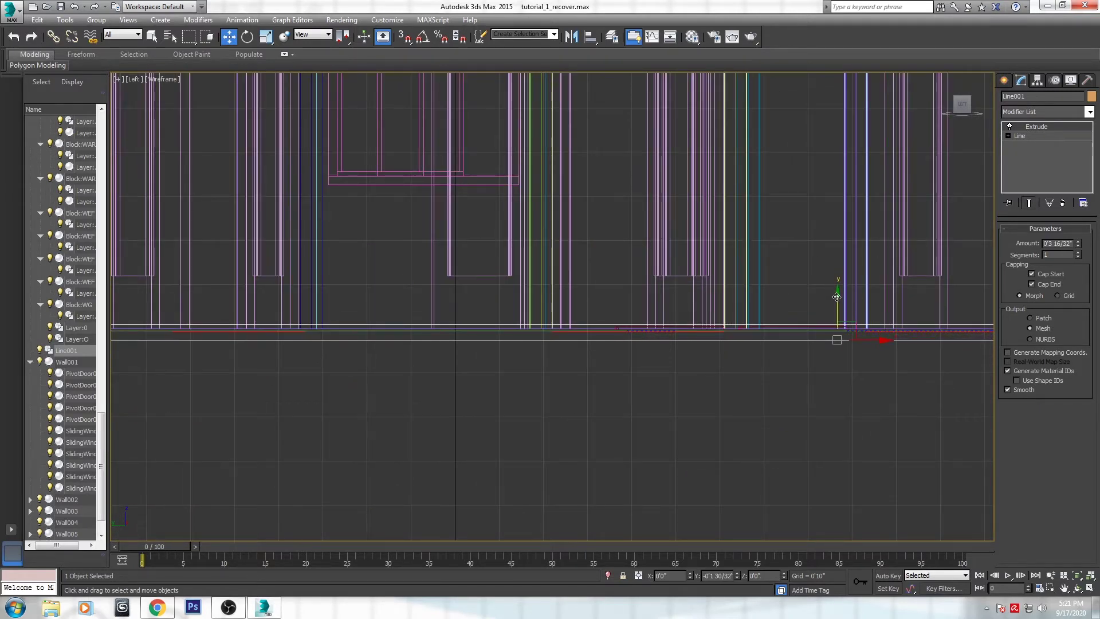
{"action": "key", "text": "alt+w"}
{"action": "key", "text": "alt+w"}
Examine the floor slab inside the rooms and along the long balcony from several angles in the perspective view
{"action": "middle_click_drag", "start_coordinate": [682, 310], "coordinate": [682, 351]}
{"action": "scroll", "coordinate": [682, 352], "scroll_direction": "down", "scroll_amount": 4}
{"action": "middle_click_drag", "start_coordinate": [716, 275], "coordinate": [677, 356], "text": "alt"}
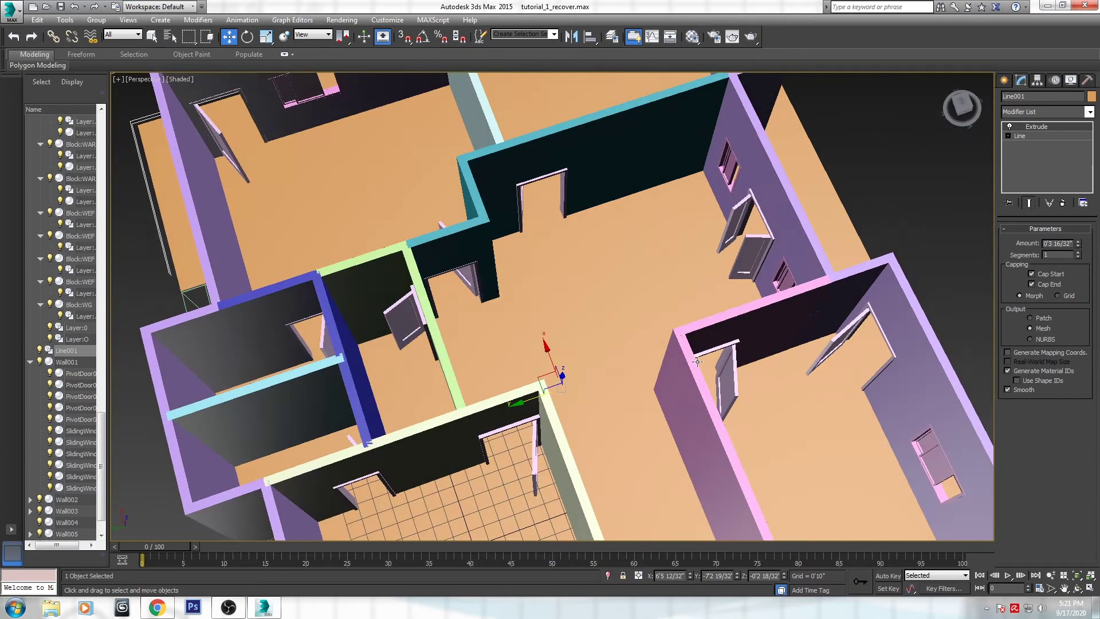
{"action": "scroll", "coordinate": [665, 310], "scroll_direction": "down", "scroll_amount": 4}
{"action": "middle_click_drag", "start_coordinate": [653, 292], "coordinate": [683, 342]}
{"action": "left_click", "coordinate": [760, 266]}
{"action": "middle_click_drag", "start_coordinate": [751, 264], "coordinate": [736, 312], "text": "alt"}
{"action": "scroll", "coordinate": [662, 289], "scroll_direction": "up", "scroll_amount": 4}
{"action": "mouse_move", "coordinate": [535, 299]}
{"action": "middle_mouse_down", "text": "alt"}
{"action": "mouse_move", "coordinate": [552, 275]}
{"action": "mouse_move", "coordinate": [432, 243]}
{"action": "mouse_move", "coordinate": [420, 273]}
{"action": "middle_mouse_up", "text": "alt"}
{"action": "middle_click_drag", "start_coordinate": [554, 181], "coordinate": [560, 290]}
{"action": "mouse_move", "coordinate": [516, 175]}
{"action": "middle_mouse_down"}
{"action": "mouse_move", "coordinate": [515, 310]}
{"action": "mouse_move", "coordinate": [441, 289]}
{"action": "middle_mouse_up"}
{"action": "middle_click_drag", "start_coordinate": [550, 335], "coordinate": [432, 275], "text": "alt"}
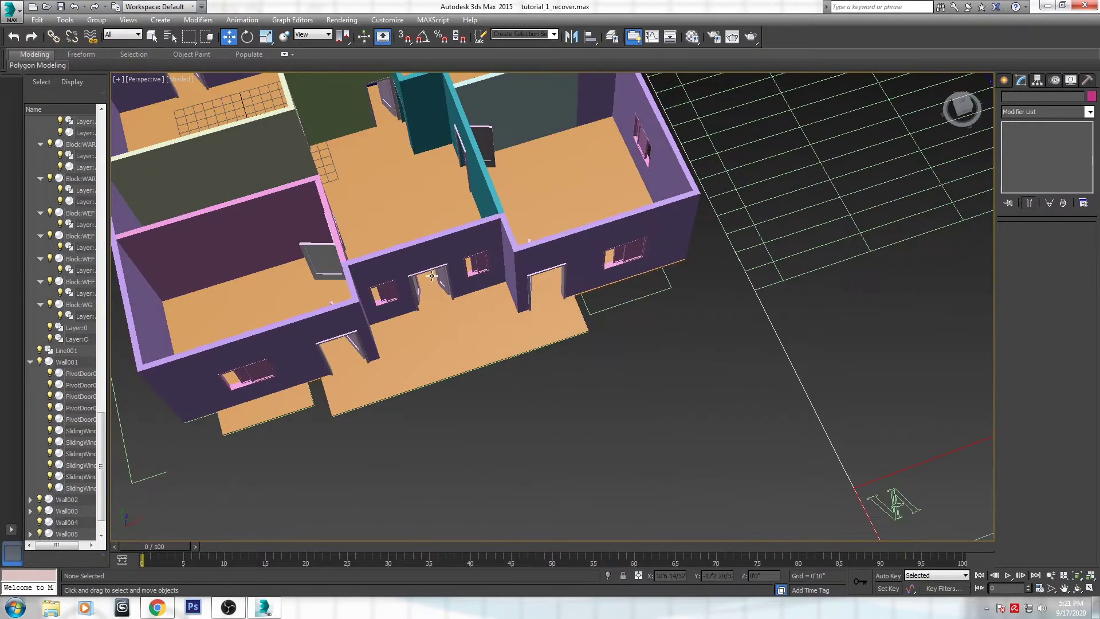
{"action": "scroll", "coordinate": [720, 305], "scroll_direction": "up", "scroll_amount": 3}
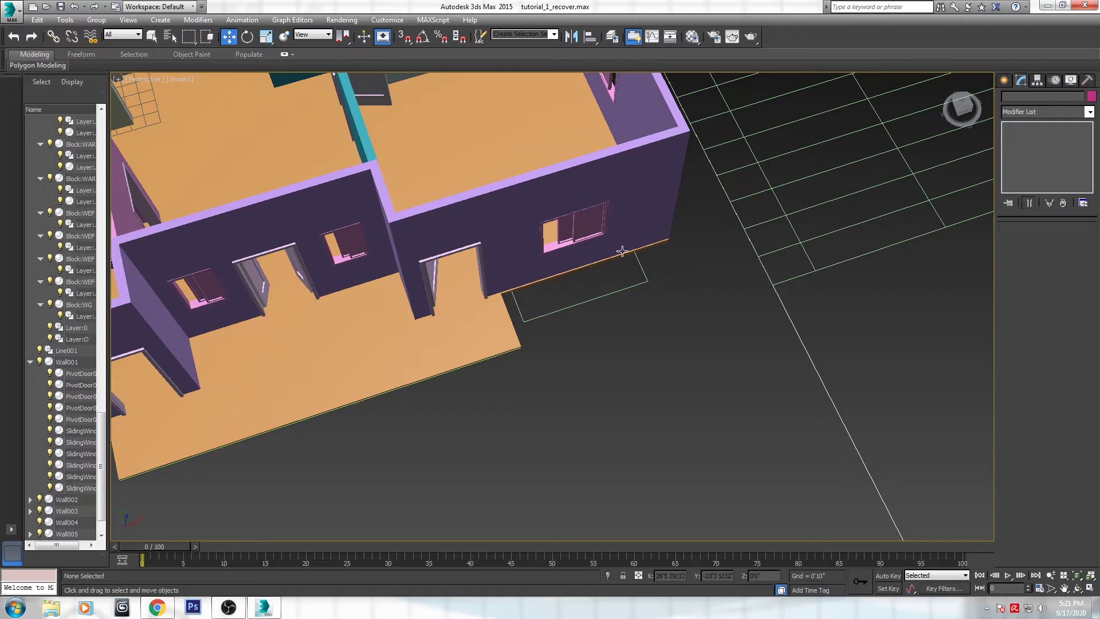
{"action": "scroll", "coordinate": [622, 251], "scroll_direction": "down", "scroll_amount": 5}
{"action": "scroll", "coordinate": [651, 275], "scroll_direction": "up", "scroll_amount": 3}
Isolate the floor slab and frame the small projection beside the long balcony
{"action": "left_click", "coordinate": [471, 375]}
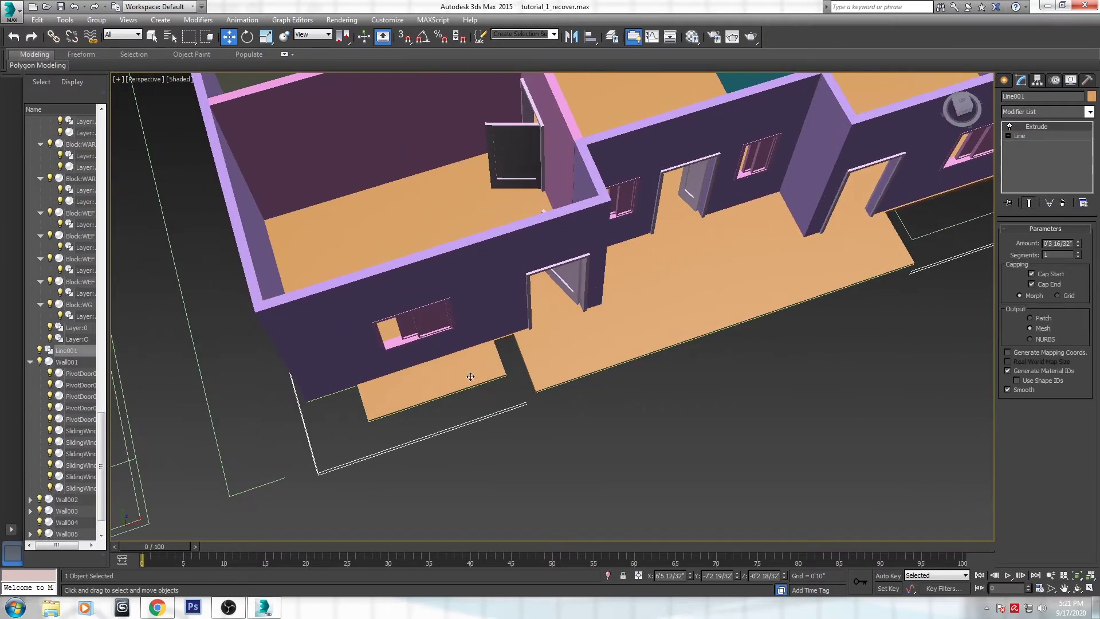
{"action": "scroll", "coordinate": [471, 370], "scroll_direction": "up", "scroll_amount": 3}
{"action": "left_click", "coordinate": [466, 411]}
{"action": "left_click", "coordinate": [451, 371]}
{"action": "middle_click_drag", "start_coordinate": [438, 388], "coordinate": [597, 363], "text": "alt"}
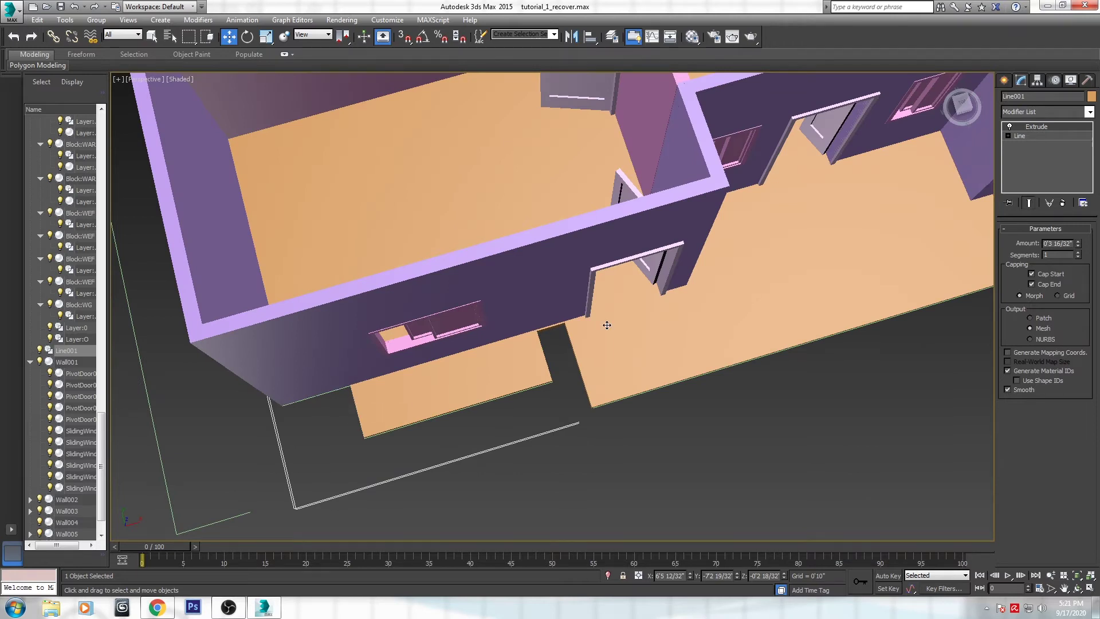
{"action": "middle_click_drag", "start_coordinate": [607, 325], "coordinate": [818, 273]}
{"action": "middle_click_drag", "start_coordinate": [695, 279], "coordinate": [693, 300], "text": "alt"}
{"action": "left_click", "coordinate": [728, 477]}
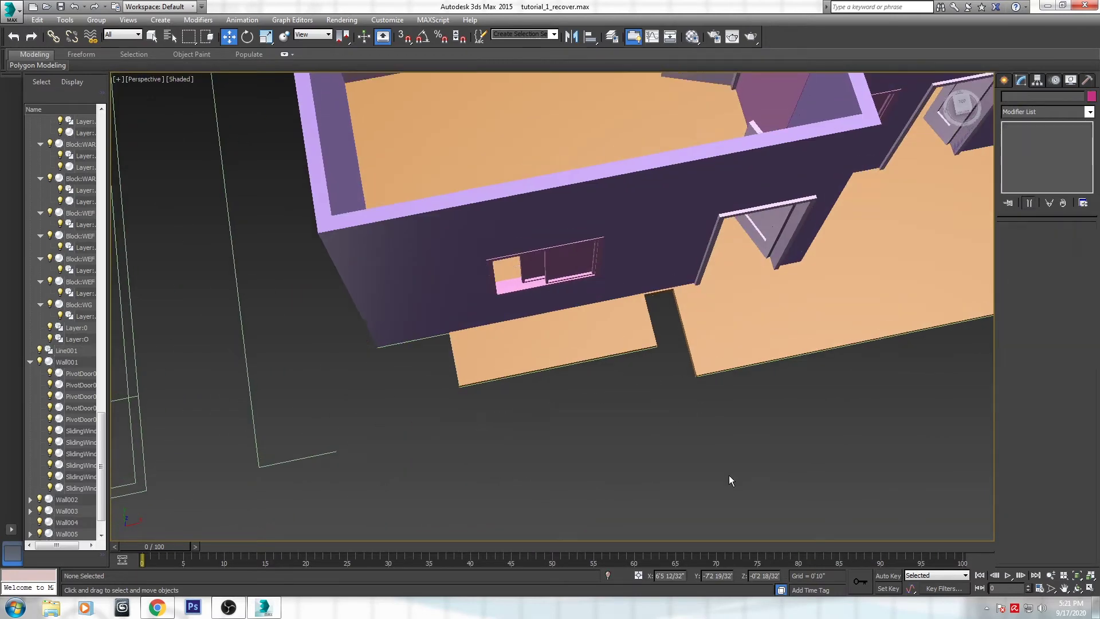
{"action": "left_click", "coordinate": [745, 297]}
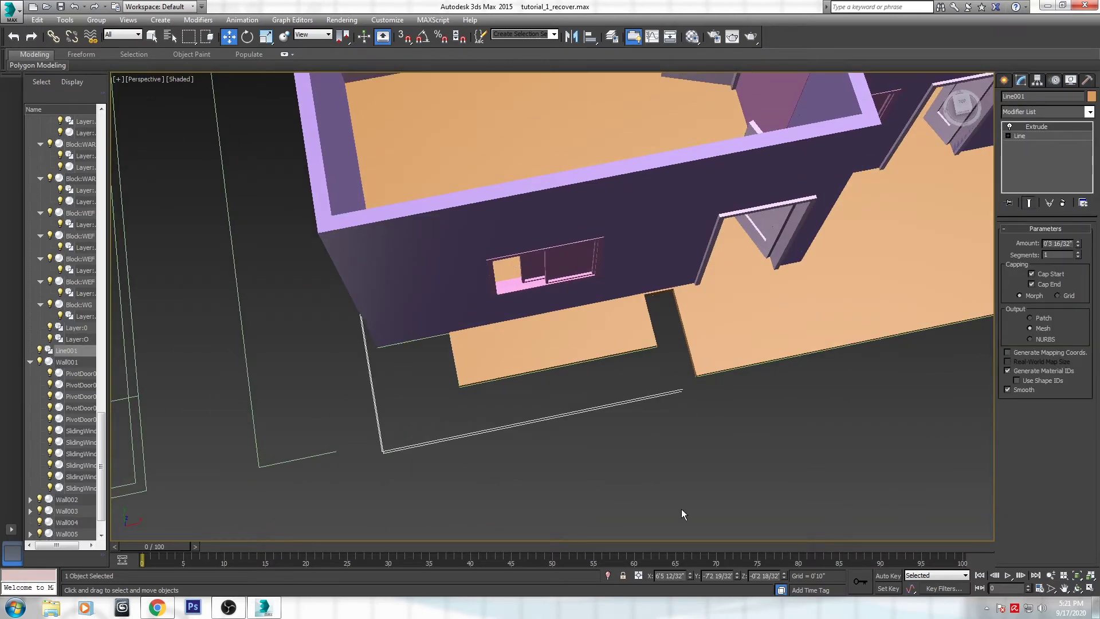
{"action": "left_click", "coordinate": [606, 576]}
{"action": "middle_click_drag", "start_coordinate": [613, 148], "coordinate": [708, 17]}
{"action": "scroll", "coordinate": [609, 525], "scroll_direction": "up", "scroll_amount": 3}
{"action": "middle_click_drag", "start_coordinate": [586, 273], "coordinate": [596, 420]}
{"action": "scroll", "coordinate": [606, 316], "scroll_direction": "up", "scroll_amount": 3}
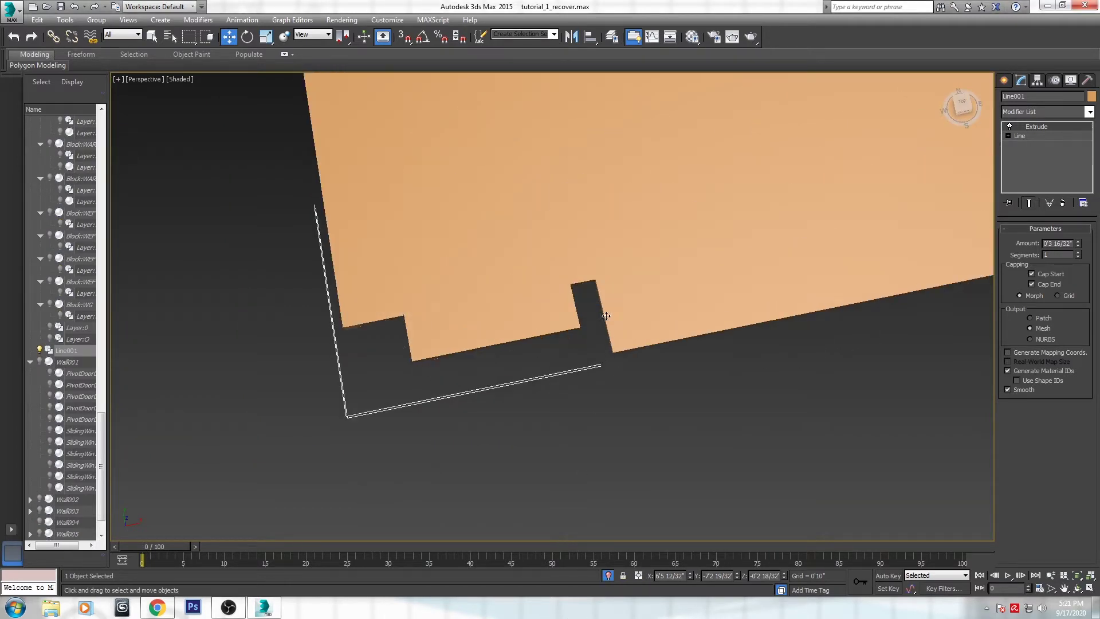
{"action": "middle_click_drag", "start_coordinate": [606, 316], "coordinate": [614, 342]}
{"action": "left_click", "coordinate": [586, 331]}
{"action": "left_click", "coordinate": [843, 239]}
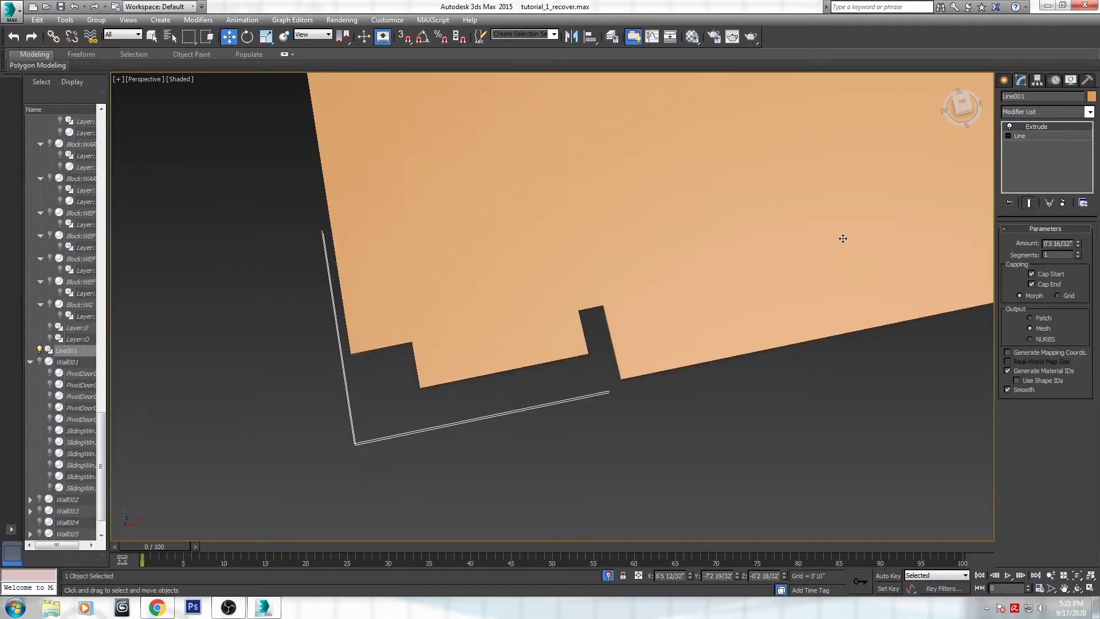
With the Extrude effect switched off, delete the two outline vertices where the small projection meets the wall line
{"action": "left_click", "coordinate": [1009, 126]}
{"action": "middle_click_drag", "start_coordinate": [554, 356], "coordinate": [570, 364]}
{"action": "left_click", "coordinate": [1008, 136]}
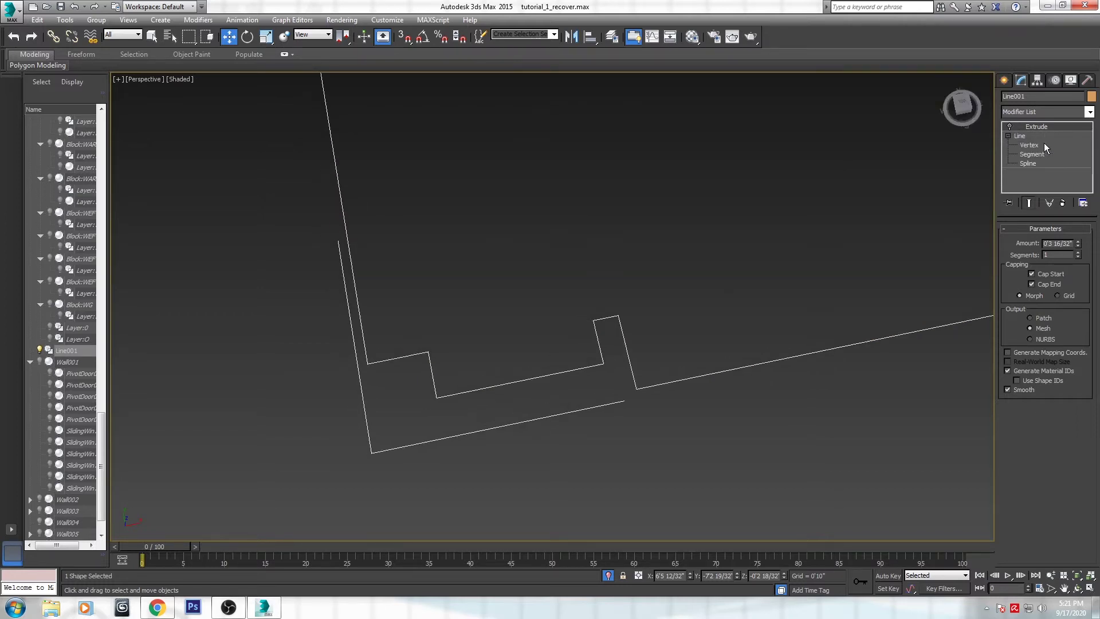
{"action": "left_click", "coordinate": [1031, 145]}
{"action": "scroll", "coordinate": [573, 396], "scroll_direction": "up", "scroll_amount": 2}
{"action": "middle_click_drag", "start_coordinate": [621, 369], "coordinate": [633, 393]}
{"action": "left_click_drag", "start_coordinate": [663, 381], "coordinate": [464, 405]}
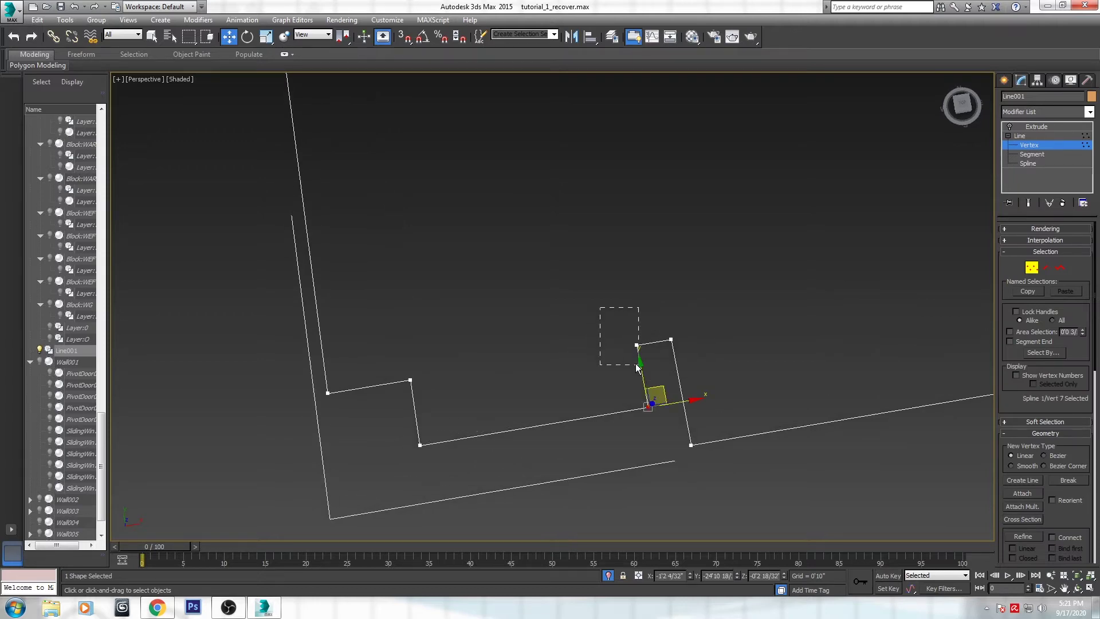
{"action": "left_click_drag", "start_coordinate": [634, 365], "coordinate": [635, 367]}
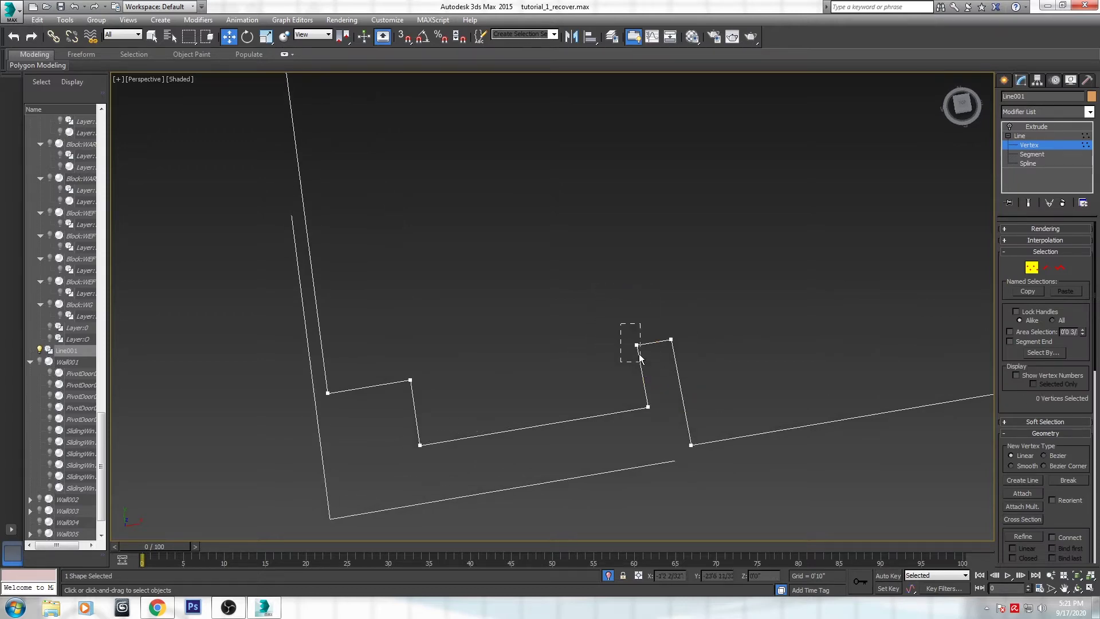
{"action": "left_click_drag", "start_coordinate": [623, 325], "coordinate": [647, 373]}
{"action": "key", "text": "Delete"}
{"action": "left_click_drag", "start_coordinate": [448, 318], "coordinate": [402, 388]}
{"action": "key", "text": "Delete"}
Move the projection's two remaining corner vertices back to the wall line and delete them, leaving one straight edge
{"action": "left_click_drag", "start_coordinate": [581, 466], "coordinate": [659, 463]}
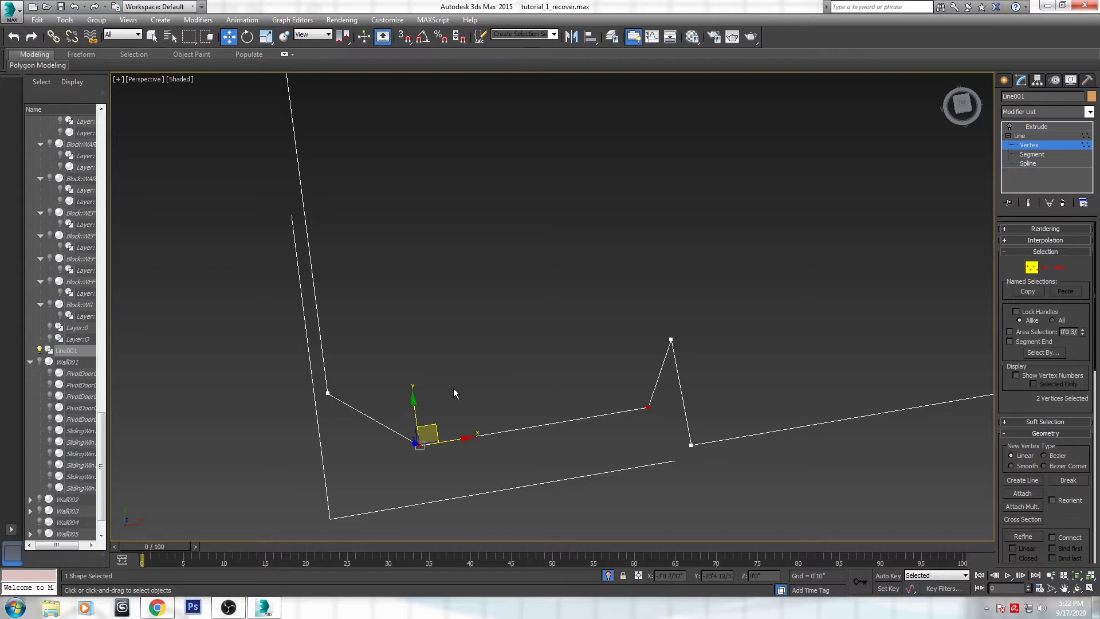
{"action": "left_click_drag", "start_coordinate": [411, 406], "coordinate": [405, 339]}
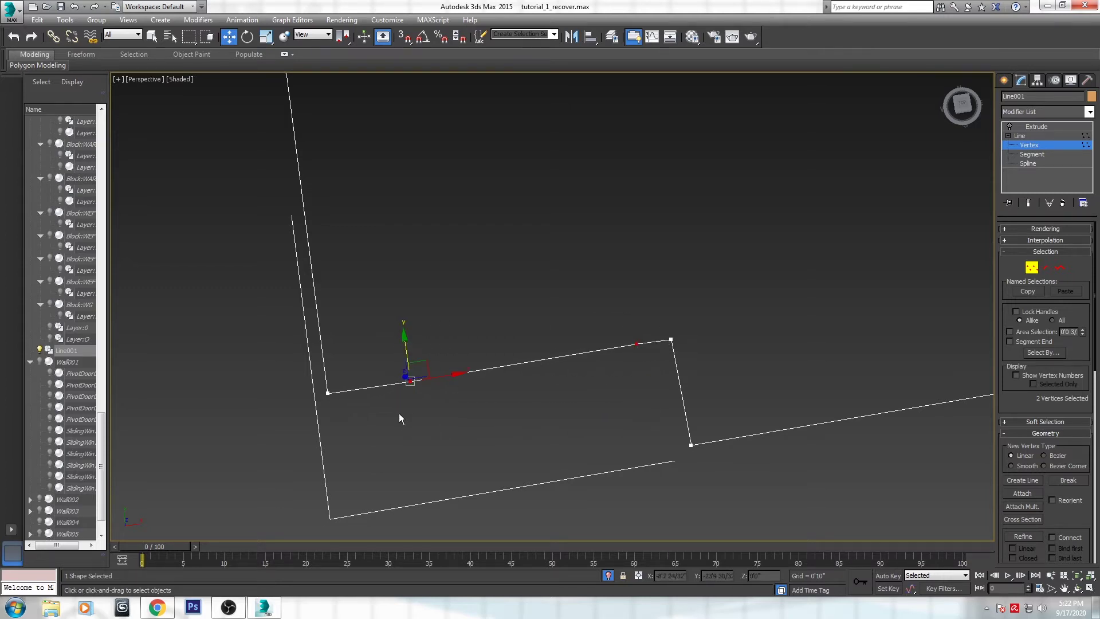
{"action": "left_click", "coordinate": [664, 290]}
Leave vertex editing, switch the Extrude effect back on and end the slab's isolation
{"action": "middle_click_drag", "start_coordinate": [442, 394], "coordinate": [403, 327], "text": "alt"}
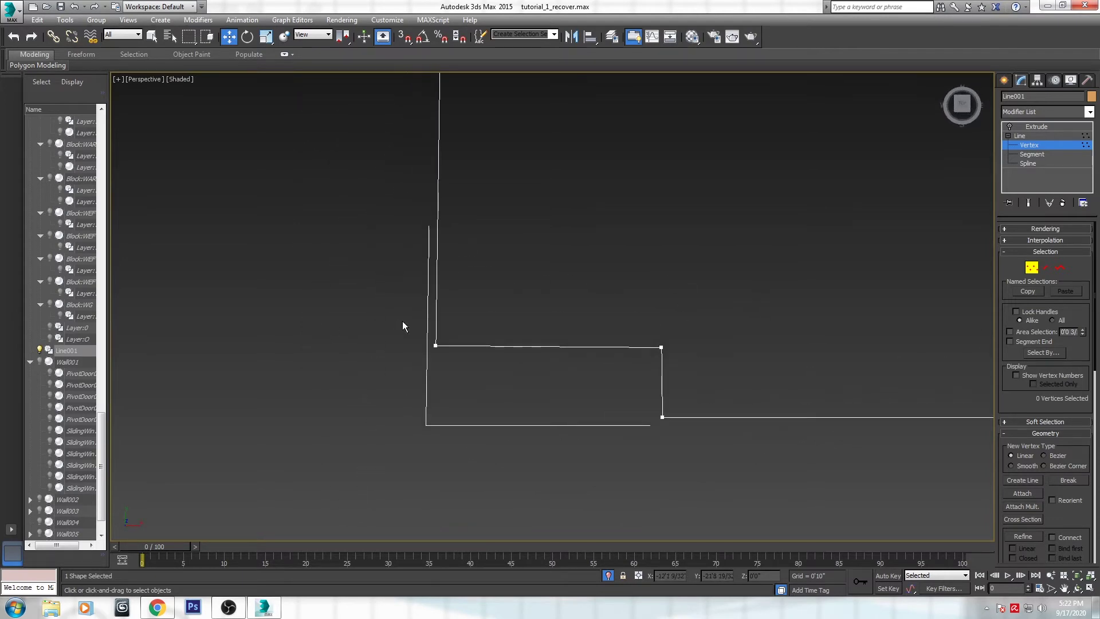
{"action": "middle_click_drag", "start_coordinate": [668, 364], "coordinate": [542, 360]}
{"action": "right_click", "coordinate": [542, 359]}
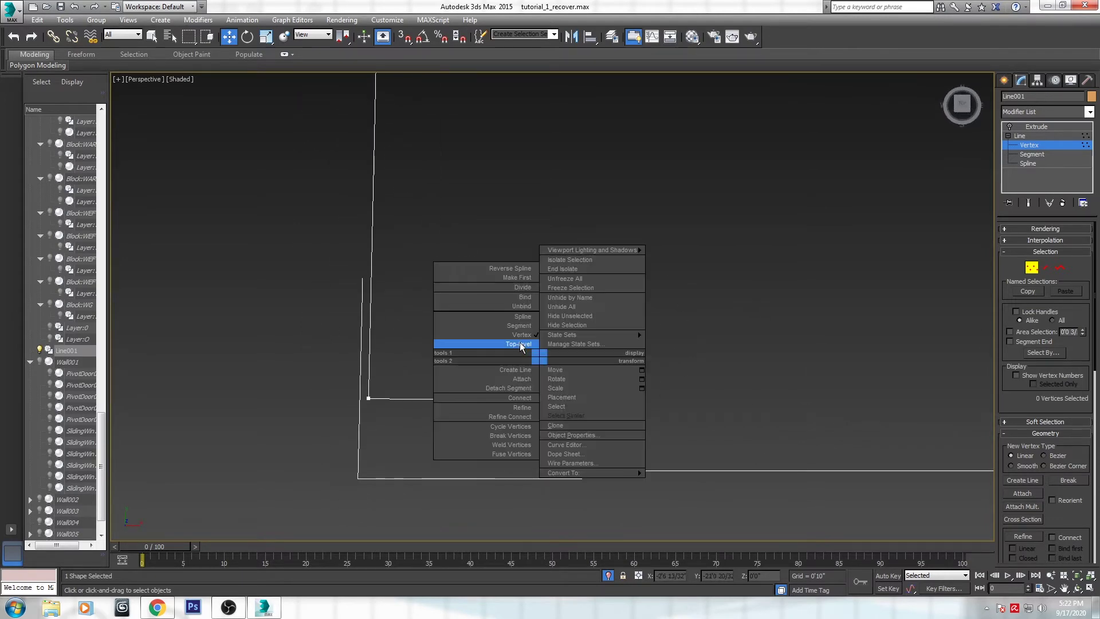
{"action": "left_click", "coordinate": [522, 349]}
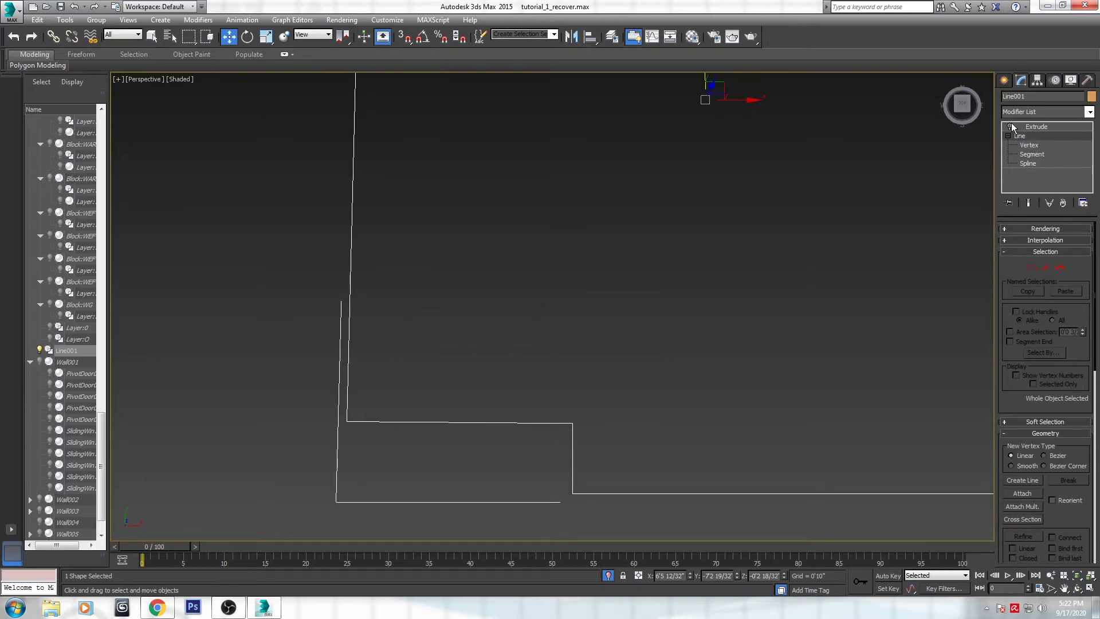
{"action": "scroll", "coordinate": [687, 326], "scroll_direction": "down", "scroll_amount": 5}
{"action": "middle_click_drag", "start_coordinate": [688, 327], "coordinate": [681, 301], "text": "alt"}
{"action": "left_click", "coordinate": [568, 376]}
{"action": "left_click", "coordinate": [609, 575]}
Inspect the slab's outer edge around the house, including the rear balconies and the crossed-out shafts
{"action": "middle_click_drag", "start_coordinate": [816, 227], "coordinate": [826, 321]}
{"action": "scroll", "coordinate": [722, 322], "scroll_direction": "down", "scroll_amount": 2}
{"action": "scroll", "coordinate": [826, 321], "scroll_direction": "down", "scroll_amount": 3}
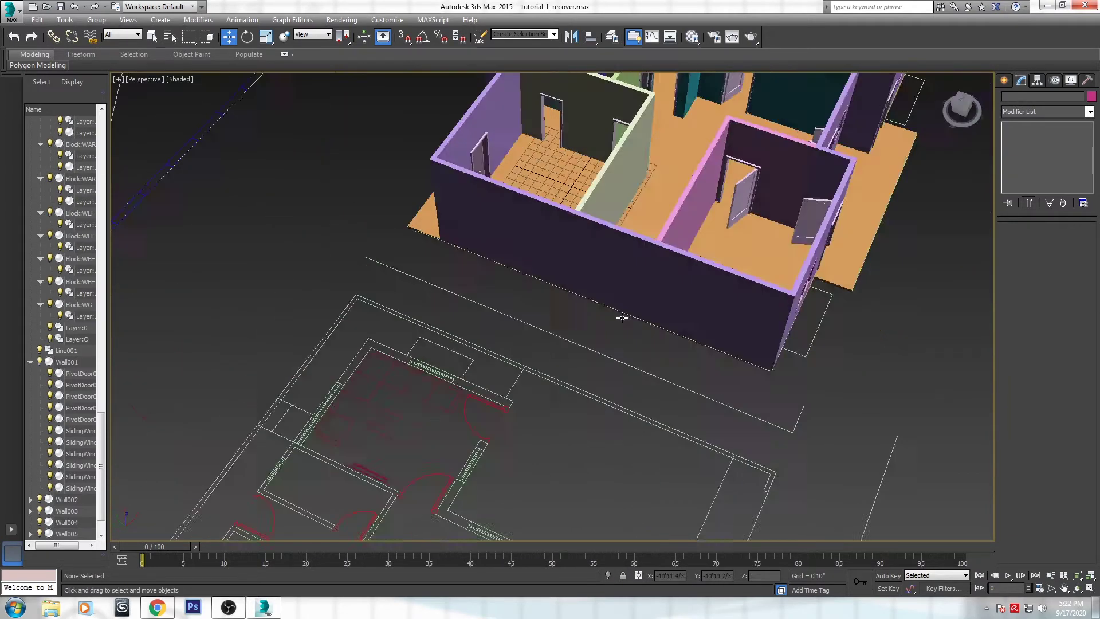
{"action": "middle_click_drag", "start_coordinate": [621, 317], "coordinate": [789, 304], "text": "alt"}
{"action": "middle_click_drag", "start_coordinate": [585, 310], "coordinate": [811, 233]}
{"action": "middle_click_drag", "start_coordinate": [725, 285], "coordinate": [722, 318], "text": "alt"}
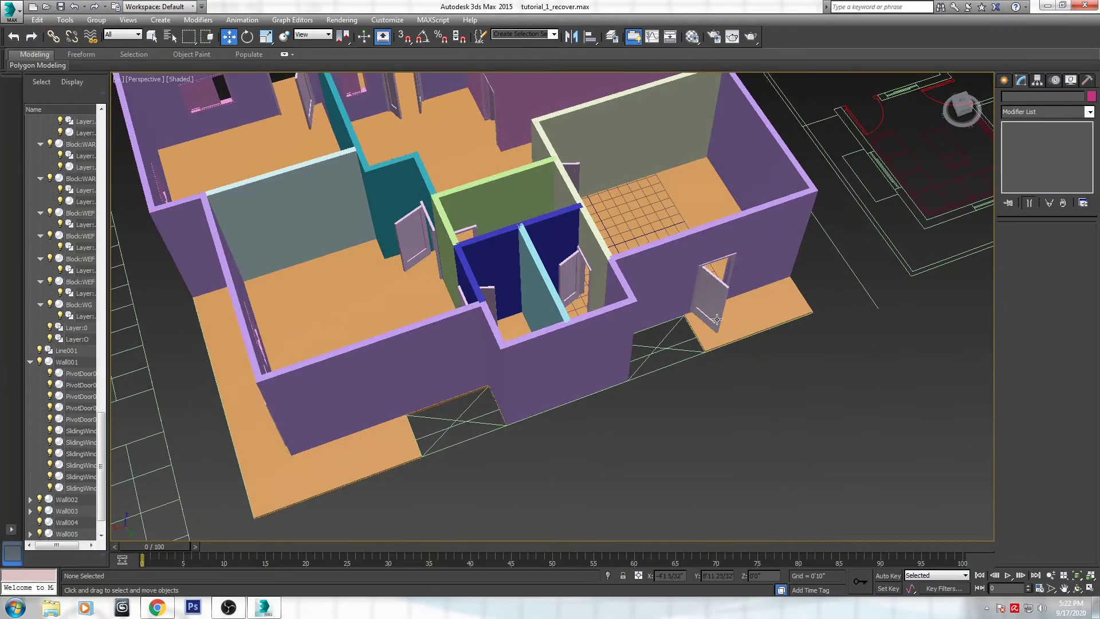
{"action": "middle_click_drag", "start_coordinate": [573, 264], "coordinate": [812, 245]}
{"action": "middle_click_drag", "start_coordinate": [575, 375], "coordinate": [506, 344], "text": "alt"}
{"action": "middle_click_drag", "start_coordinate": [401, 315], "coordinate": [630, 325]}
{"action": "scroll", "coordinate": [667, 312], "scroll_direction": "down", "scroll_amount": 3}
{"action": "middle_click_drag", "start_coordinate": [629, 324], "coordinate": [579, 315]}
{"action": "scroll", "coordinate": [688, 307], "scroll_direction": "up", "scroll_amount": 3}
{"action": "middle_click_drag", "start_coordinate": [687, 307], "coordinate": [300, 321], "text": "alt"}
Review the floor coverage inside the rooms and along the balconies from above
{"action": "middle_click_drag", "start_coordinate": [467, 370], "coordinate": [662, 198]}
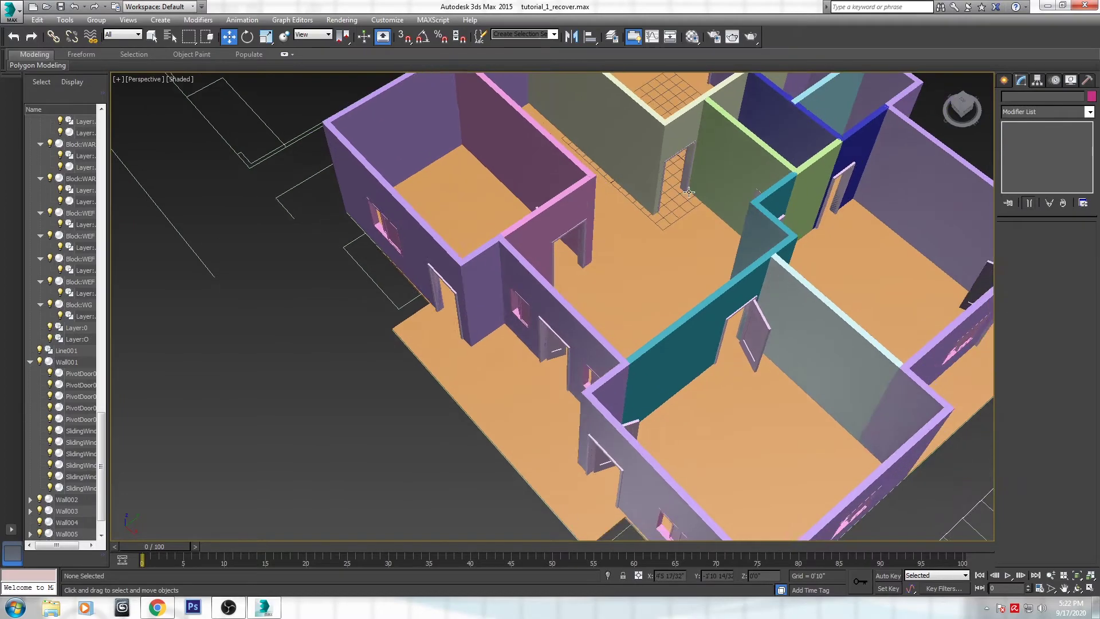
{"action": "scroll", "coordinate": [654, 247], "scroll_direction": "down", "scroll_amount": 3}
{"action": "scroll", "coordinate": [547, 318], "scroll_direction": "up", "scroll_amount": 3}
{"action": "middle_click_drag", "start_coordinate": [651, 255], "coordinate": [596, 358]}
{"action": "scroll", "coordinate": [548, 318], "scroll_direction": "up", "scroll_amount": 2}
{"action": "scroll", "coordinate": [579, 346], "scroll_direction": "down", "scroll_amount": 5}
{"action": "scroll", "coordinate": [564, 304], "scroll_direction": "up", "scroll_amount": 4}
{"action": "scroll", "coordinate": [564, 301], "scroll_direction": "down", "scroll_amount": 3}
{"action": "middle_click_drag", "start_coordinate": [596, 435], "coordinate": [554, 287]}
{"action": "scroll", "coordinate": [554, 284], "scroll_direction": "up", "scroll_amount": 4}
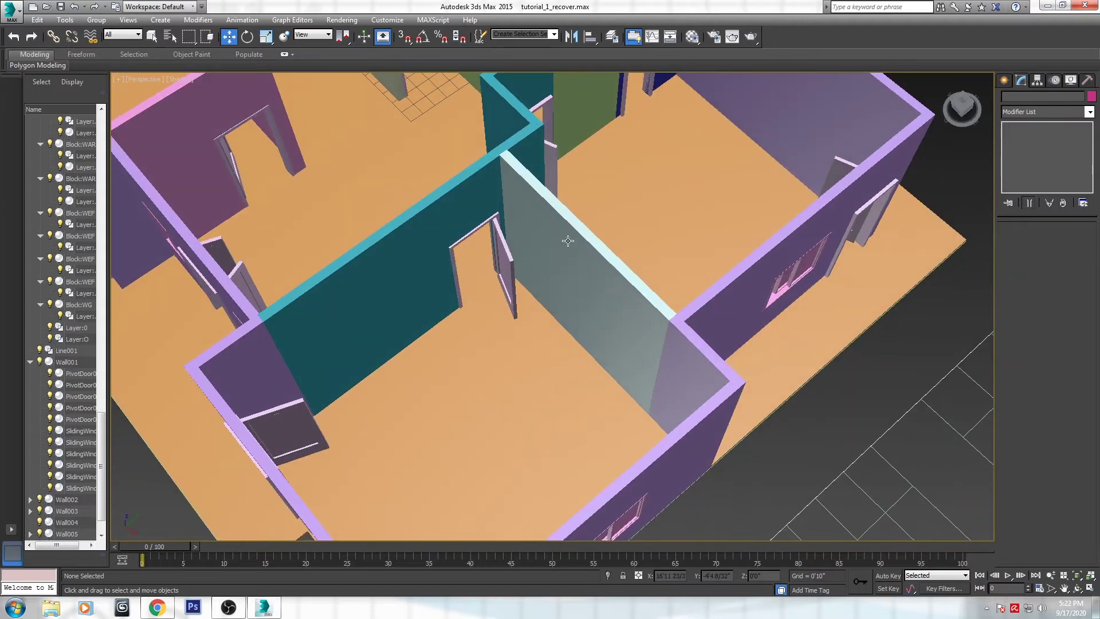
{"action": "middle_click_drag", "start_coordinate": [568, 241], "coordinate": [574, 309]}
{"action": "scroll", "coordinate": [574, 309], "scroll_direction": "down", "scroll_amount": 4}
{"action": "scroll", "coordinate": [575, 309], "scroll_direction": "up", "scroll_amount": 3}
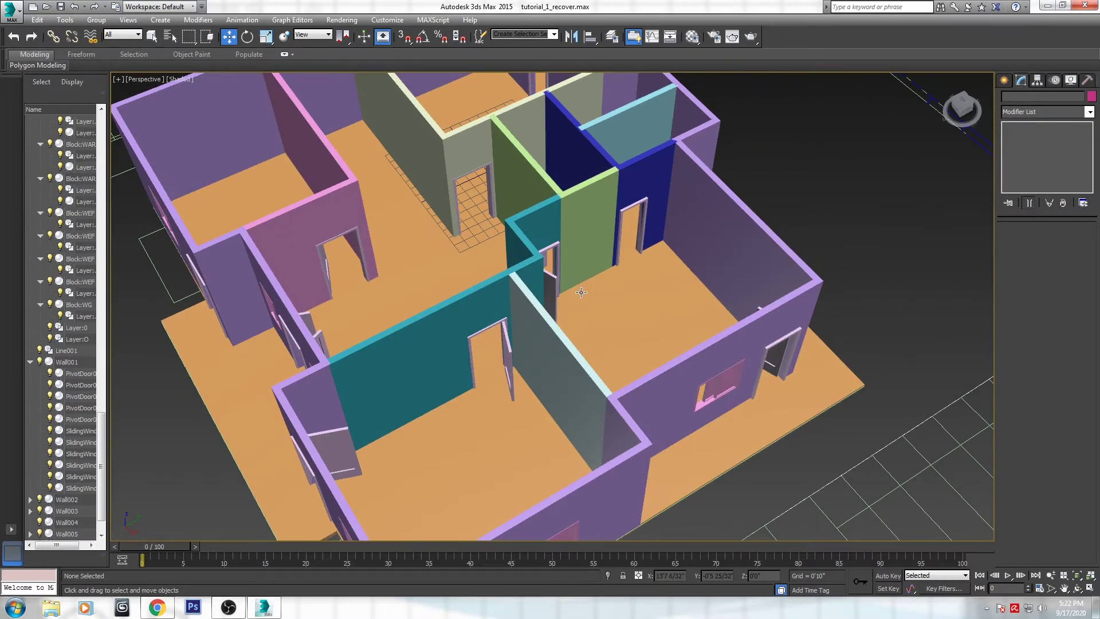
{"action": "middle_click_drag", "start_coordinate": [572, 303], "coordinate": [600, 280], "text": "alt"}
Switch to the Top view and examine the floor plan's rear bedrooms, bathrooms and crossed-out shafts
{"action": "key", "text": "alt+w"}
{"action": "left_click", "coordinate": [521, 166]}
{"action": "key", "text": "alt+w"}
{"action": "scroll", "coordinate": [545, 182], "scroll_direction": "up", "scroll_amount": 2}
{"action": "middle_click_drag", "start_coordinate": [521, 154], "coordinate": [575, 262]}
{"action": "scroll", "coordinate": [425, 336], "scroll_direction": "up", "scroll_amount": 2}
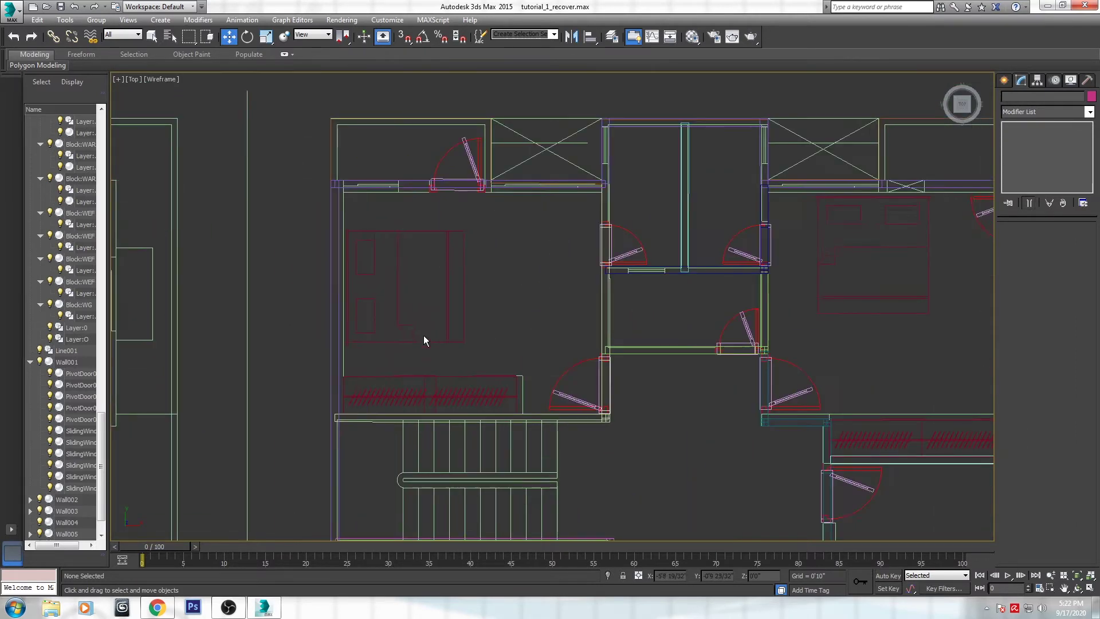
{"action": "middle_click_drag", "start_coordinate": [491, 383], "coordinate": [497, 336]}
{"action": "middle_click_drag", "start_coordinate": [598, 264], "coordinate": [583, 259]}
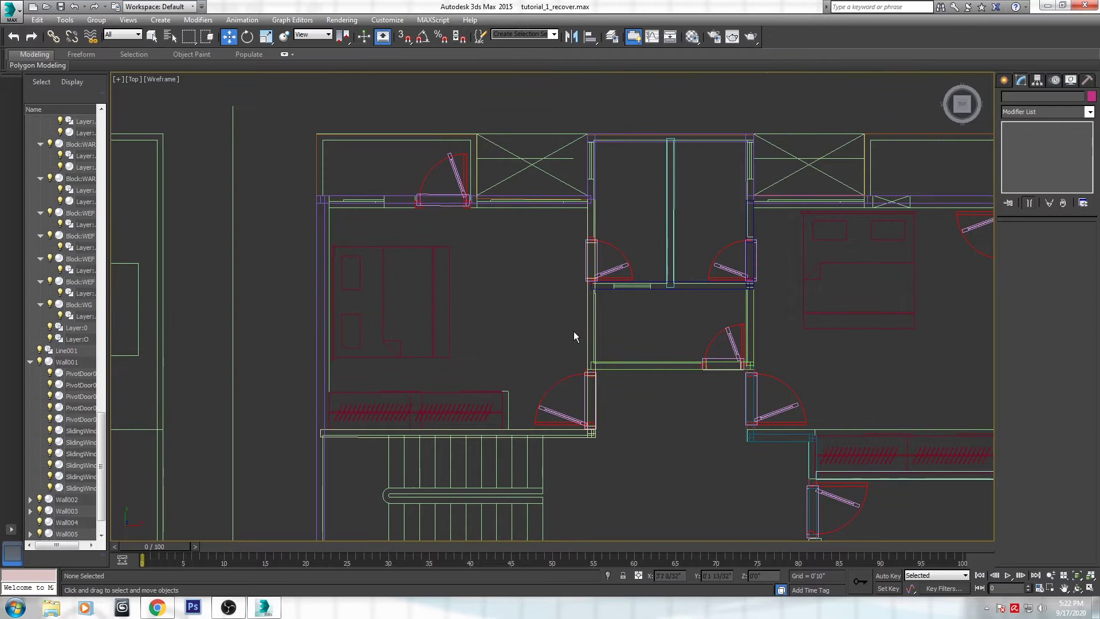
{"action": "middle_click_drag", "start_coordinate": [531, 290], "coordinate": [466, 331]}
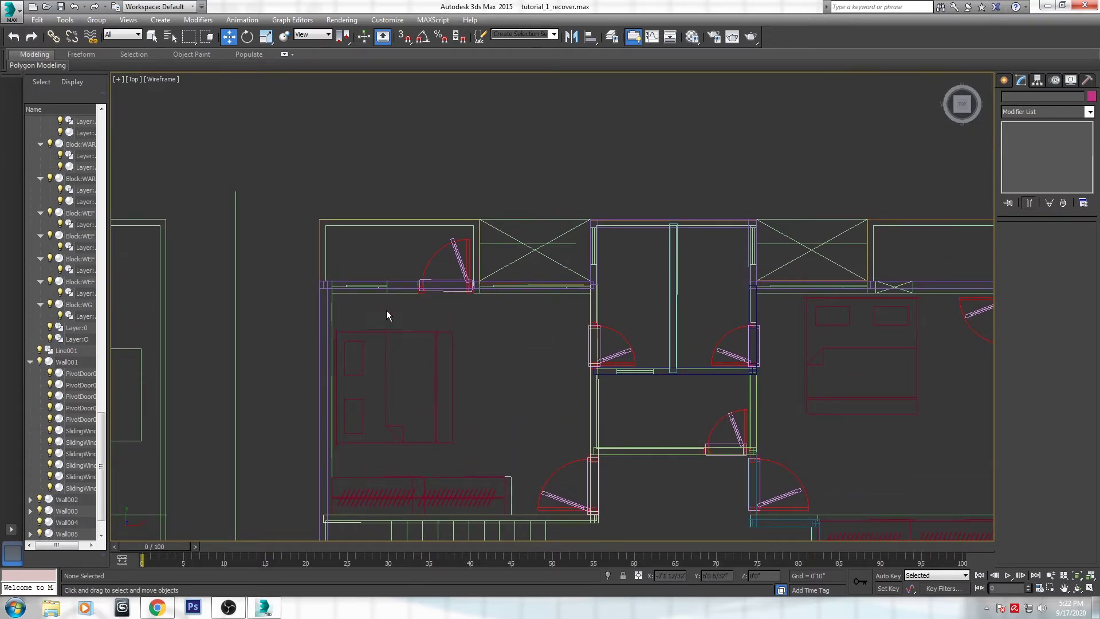
{"action": "middle_click_drag", "start_coordinate": [633, 289], "coordinate": [545, 247]}
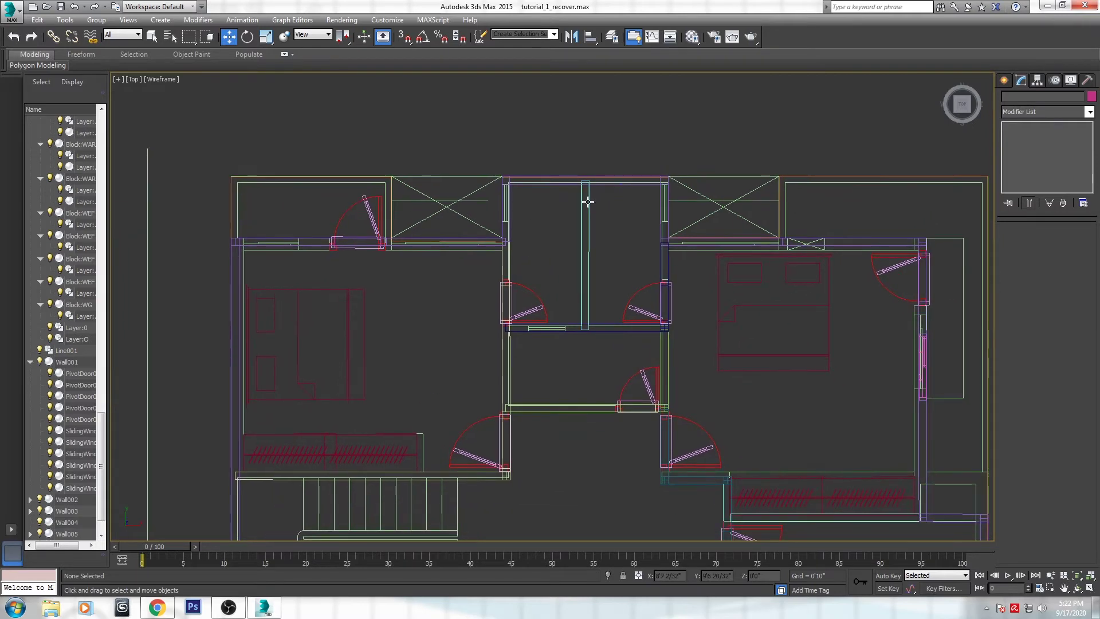
{"action": "scroll", "coordinate": [529, 261], "scroll_direction": "up", "scroll_amount": 3}
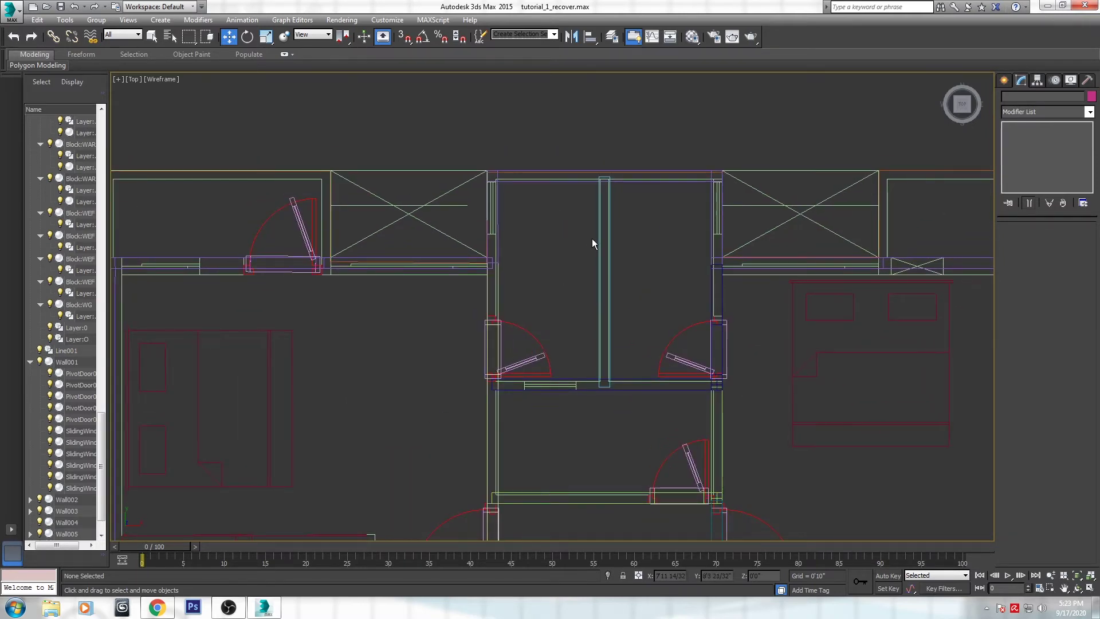
Examine the plan's staircase, central hall and surrounding doorways down to the front balcony
{"action": "middle_click_drag", "start_coordinate": [704, 266], "coordinate": [698, 179]}
{"action": "middle_click_drag", "start_coordinate": [858, 439], "coordinate": [687, 253]}
{"action": "middle_click_drag", "start_coordinate": [740, 167], "coordinate": [605, 393]}
{"action": "scroll", "coordinate": [579, 338], "scroll_direction": "down", "scroll_amount": 4}
{"action": "middle_click_drag", "start_coordinate": [568, 361], "coordinate": [614, 254]}
{"action": "middle_click_drag", "start_coordinate": [578, 401], "coordinate": [658, 266]}
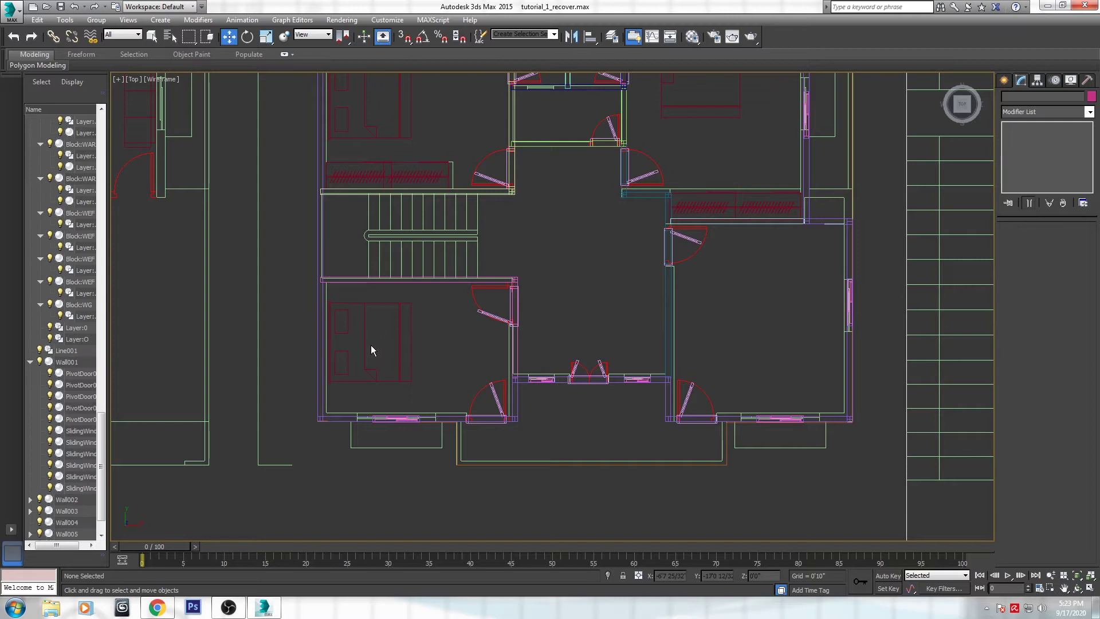
{"action": "scroll", "coordinate": [576, 233], "scroll_direction": "up", "scroll_amount": 4}
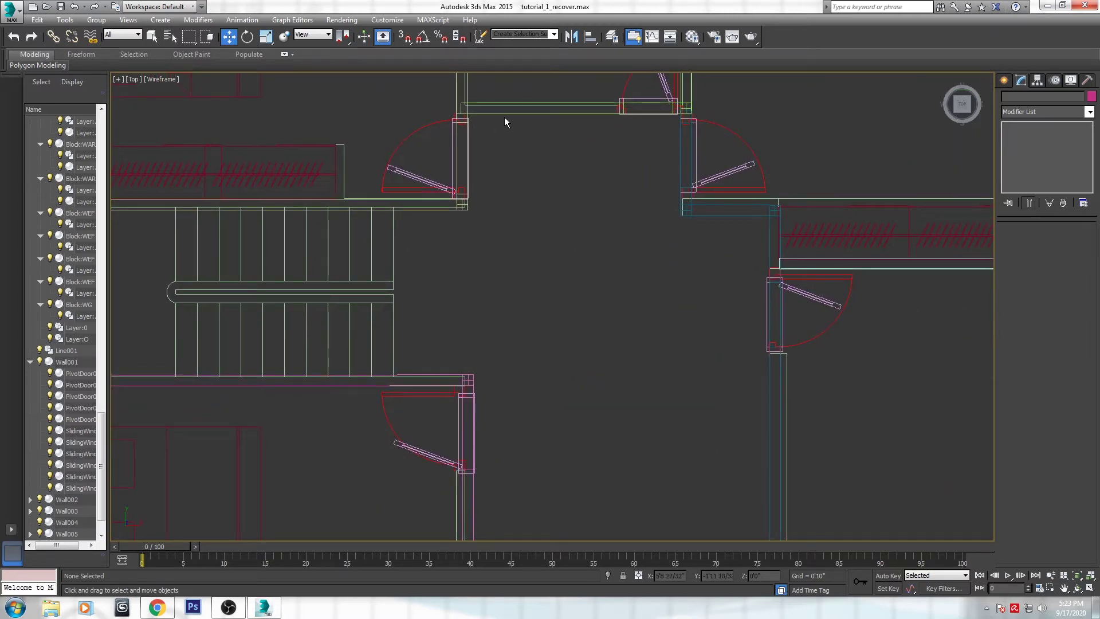
{"action": "scroll", "coordinate": [563, 213], "scroll_direction": "down", "scroll_amount": 4}
{"action": "scroll", "coordinate": [564, 212], "scroll_direction": "up", "scroll_amount": 4}
{"action": "scroll", "coordinate": [562, 226], "scroll_direction": "down", "scroll_amount": 2}
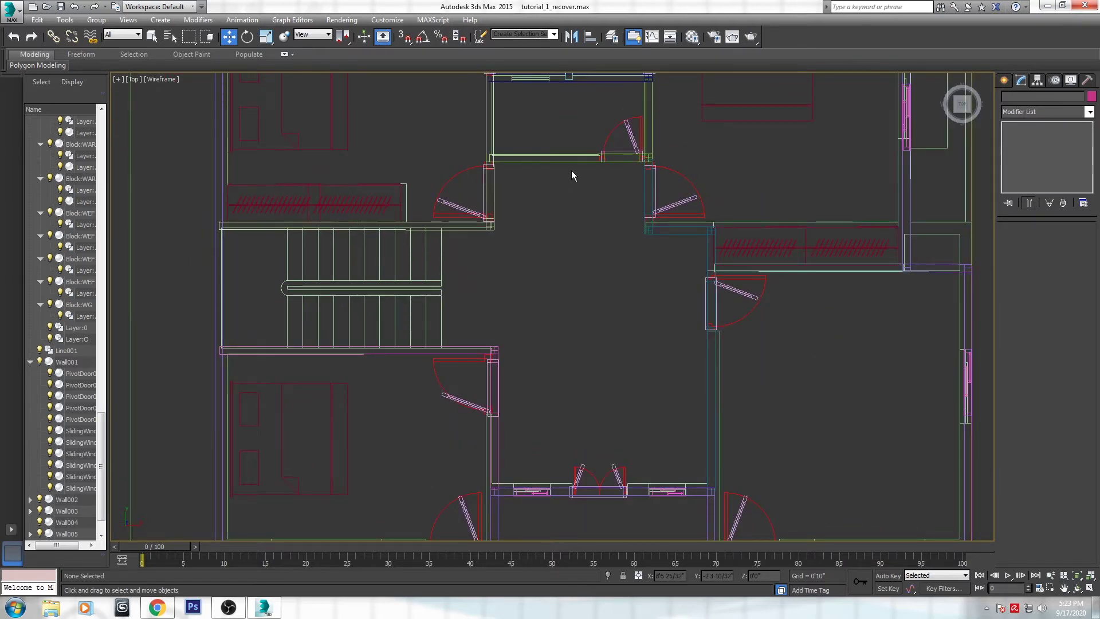
{"action": "scroll", "coordinate": [606, 153], "scroll_direction": "down", "scroll_amount": 3}
{"action": "scroll", "coordinate": [587, 225], "scroll_direction": "up", "scroll_amount": 3}
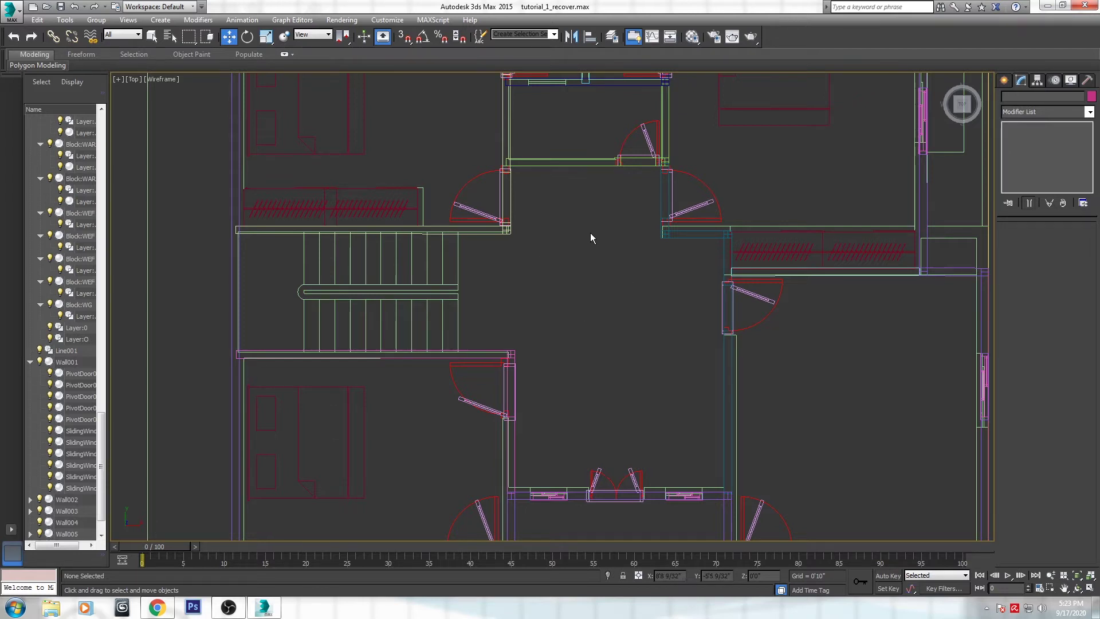
{"action": "middle_click_drag", "start_coordinate": [676, 349], "coordinate": [659, 336]}
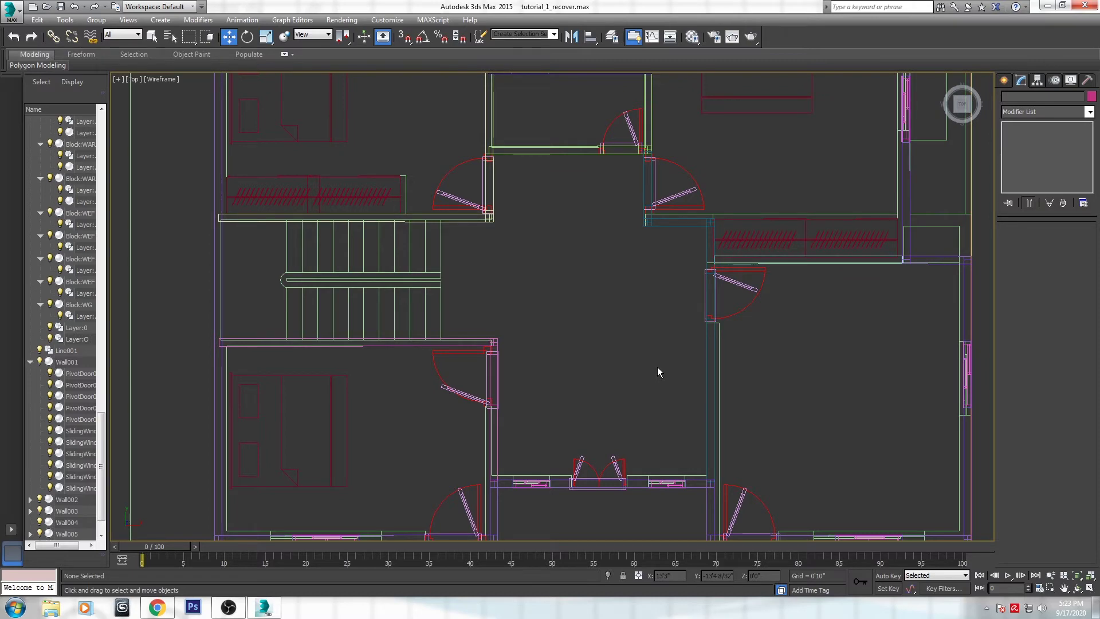
{"action": "middle_click_drag", "start_coordinate": [658, 367], "coordinate": [661, 387]}
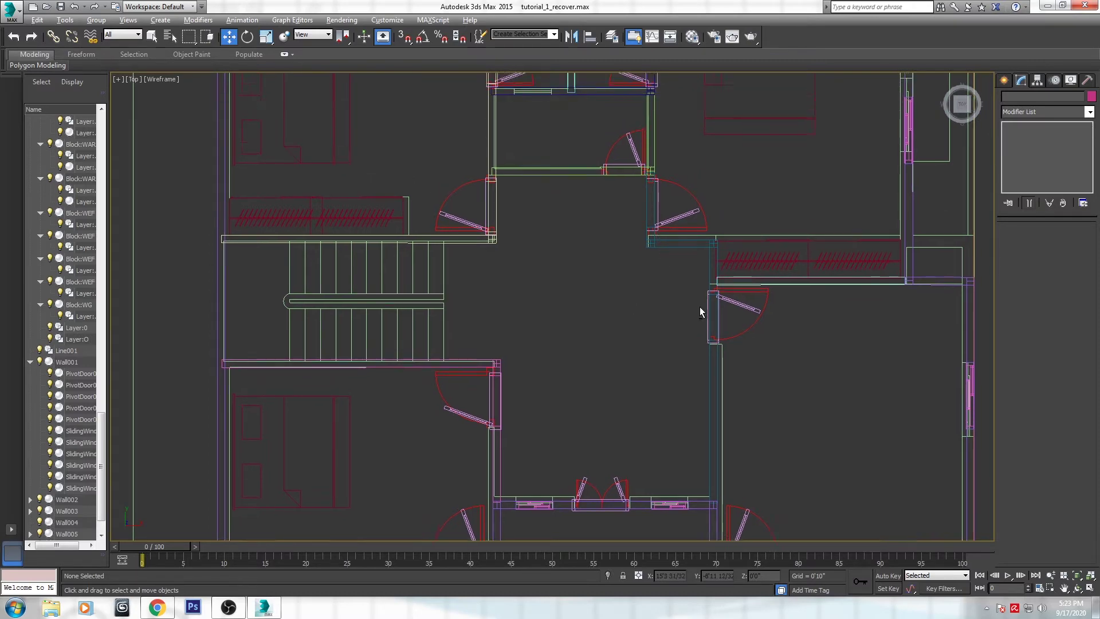
Return to the Perspective view and inspect the walls and floor around the bathrooms and hall
{"action": "key", "text": "p"}
{"action": "scroll", "coordinate": [736, 367], "scroll_direction": "down", "scroll_amount": 3}
{"action": "middle_click_drag", "start_coordinate": [736, 366], "coordinate": [716, 290], "text": "alt"}
{"action": "scroll", "coordinate": [712, 272], "scroll_direction": "up", "scroll_amount": 4}
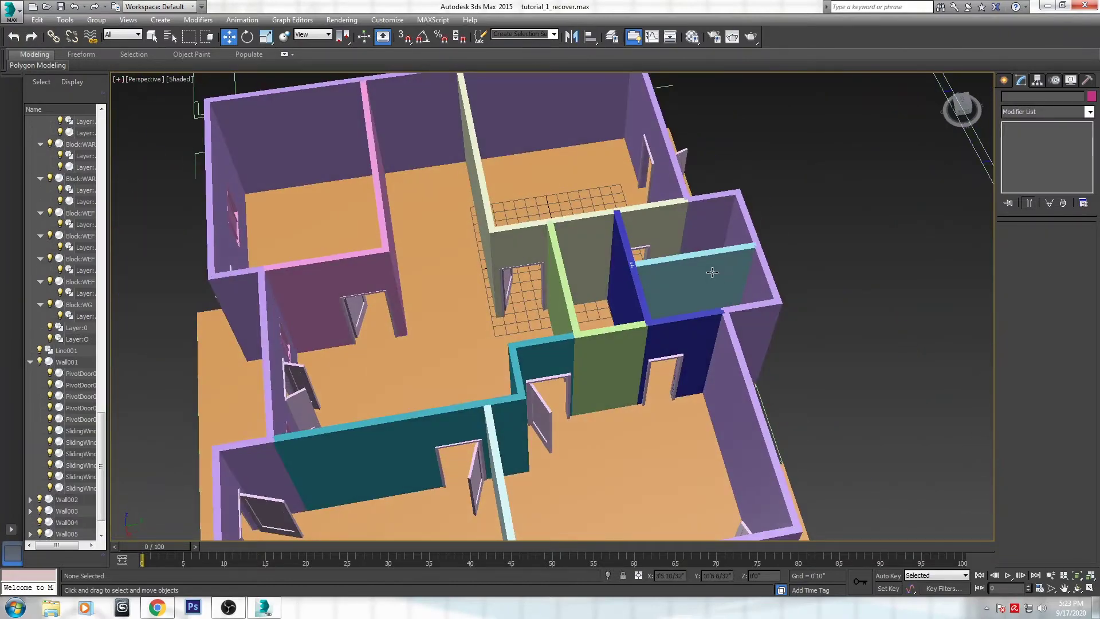
Switch to Chrome and look over the latest products on the Tutomator home page
{"action": "left_click", "coordinate": [157, 607]}
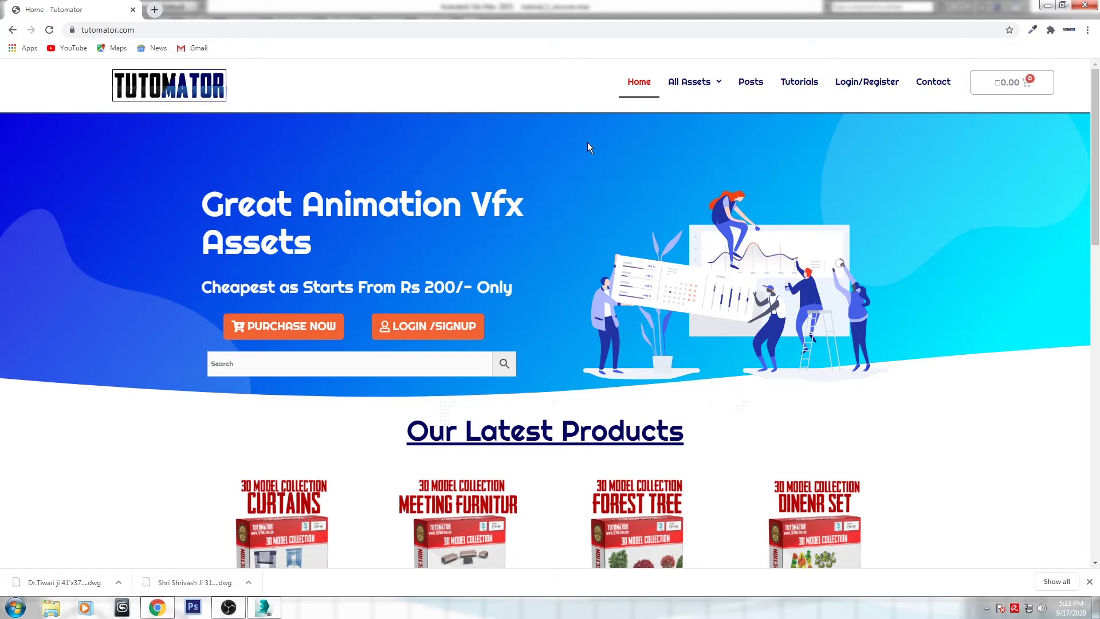
{"action": "scroll", "coordinate": [553, 258], "scroll_direction": "down", "scroll_amount": 6}
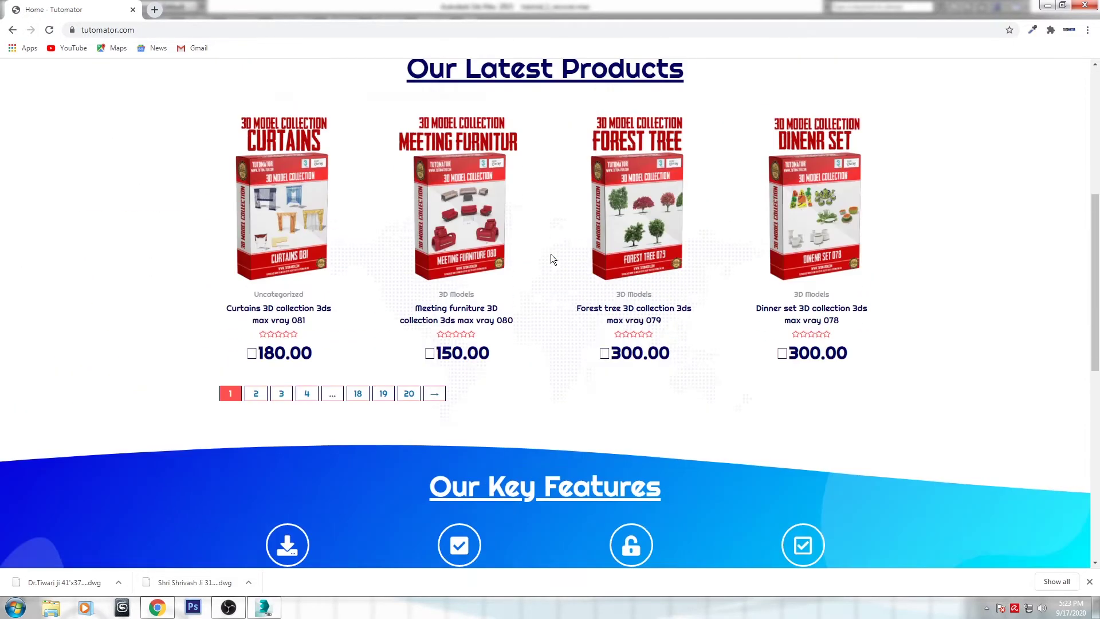
{"action": "scroll", "coordinate": [552, 253], "scroll_direction": "up", "scroll_amount": 7}
Open the All Assets shop page and look through its first rows of 3D model collections
{"action": "left_click", "coordinate": [694, 83]}
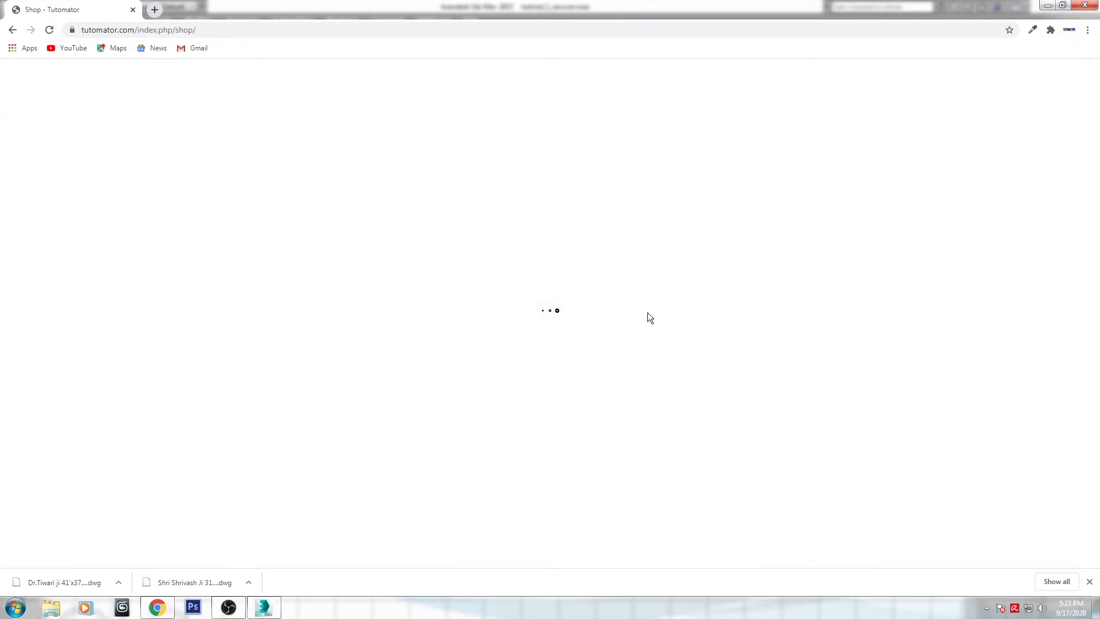
{"action": "scroll", "coordinate": [594, 323], "scroll_direction": "down", "scroll_amount": 8}
{"action": "scroll", "coordinate": [594, 322], "scroll_direction": "up", "scroll_amount": 2}
{"action": "scroll", "coordinate": [593, 318], "scroll_direction": "up", "scroll_amount": 6}
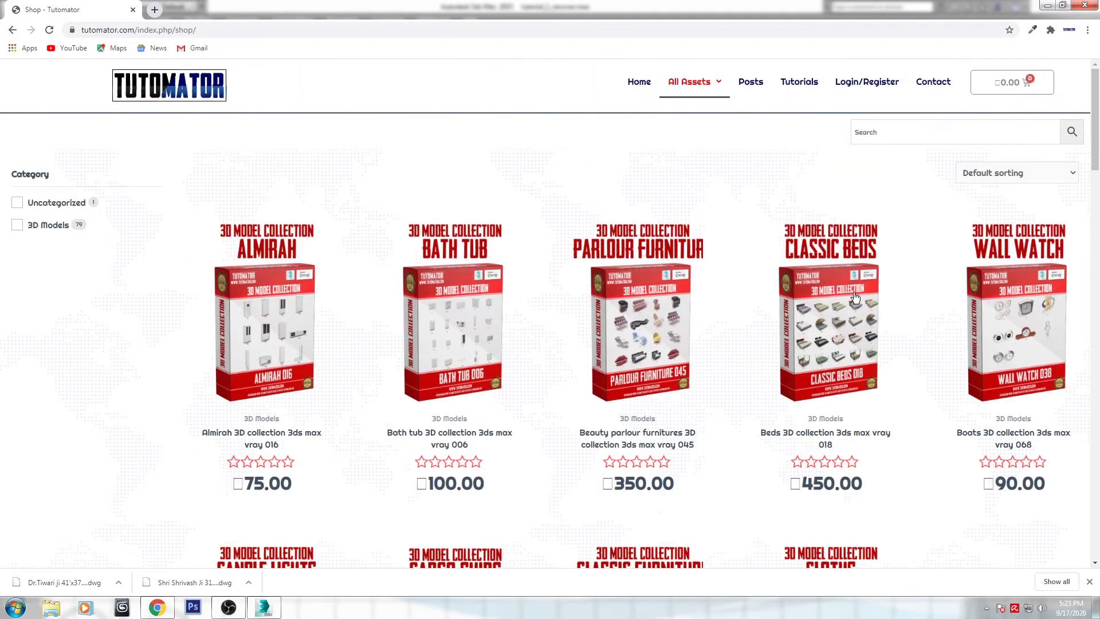
{"action": "scroll", "coordinate": [432, 408], "scroll_direction": "down", "scroll_amount": 5}
{"action": "scroll", "coordinate": [441, 401], "scroll_direction": "up", "scroll_amount": 4}
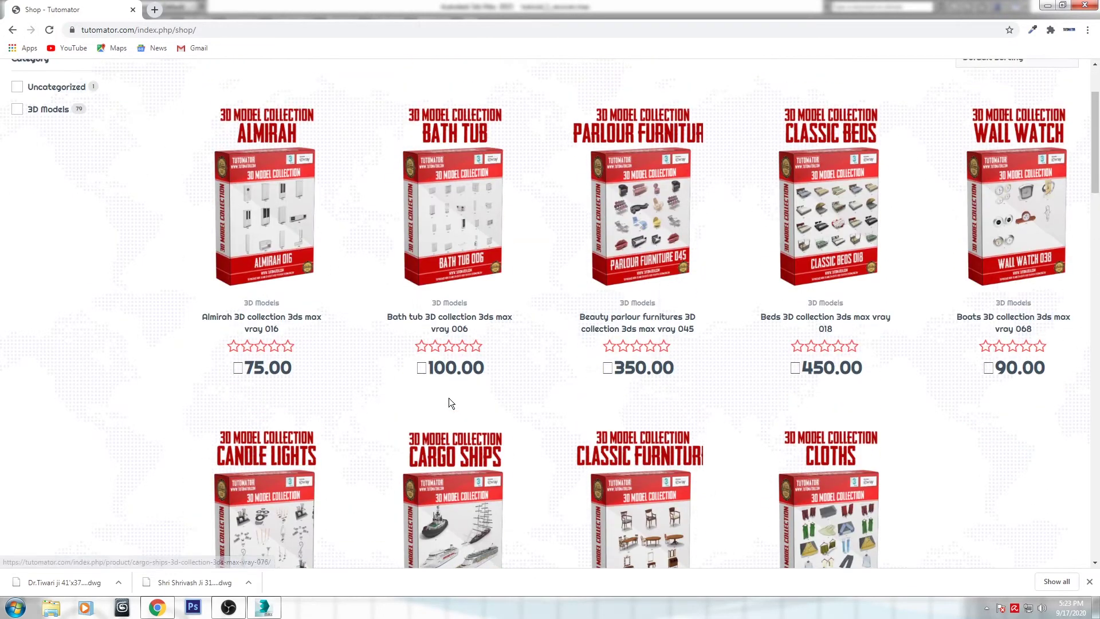
Review the related products further down the shop page and return to the Classic furnitures row
{"action": "scroll", "coordinate": [449, 398], "scroll_direction": "down", "scroll_amount": 6}
{"action": "scroll", "coordinate": [448, 398], "scroll_direction": "down", "scroll_amount": 5}
{"action": "scroll", "coordinate": [628, 319], "scroll_direction": "down", "scroll_amount": 10}
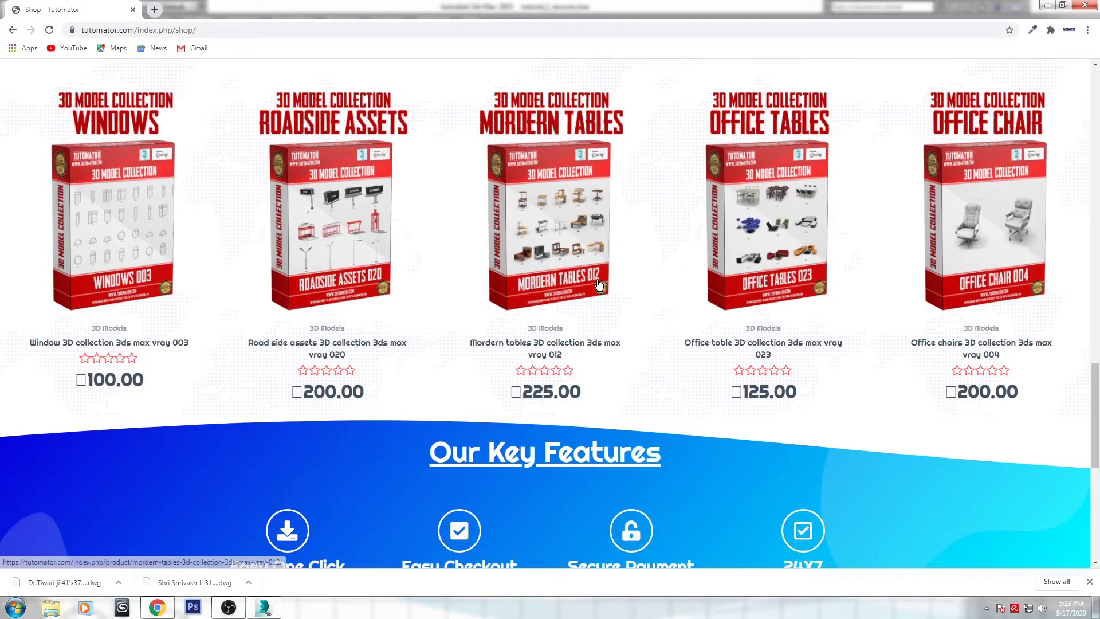
{"action": "scroll", "coordinate": [602, 288], "scroll_direction": "up", "scroll_amount": 3}
{"action": "scroll", "coordinate": [601, 287], "scroll_direction": "up", "scroll_amount": 15}
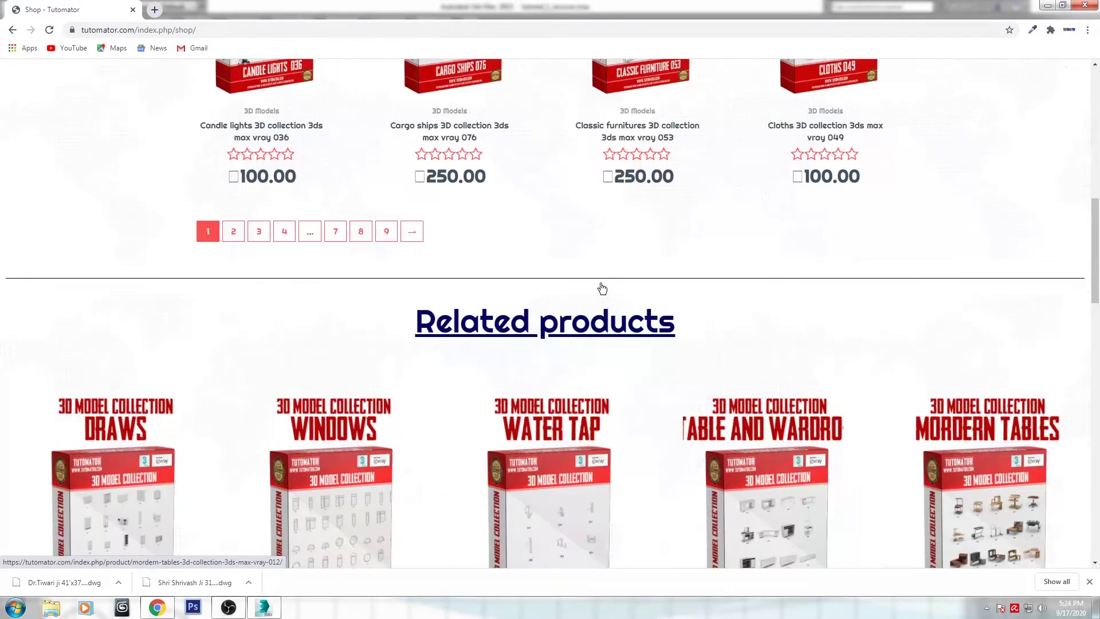
{"action": "scroll", "coordinate": [447, 414], "scroll_direction": "down", "scroll_amount": 1}
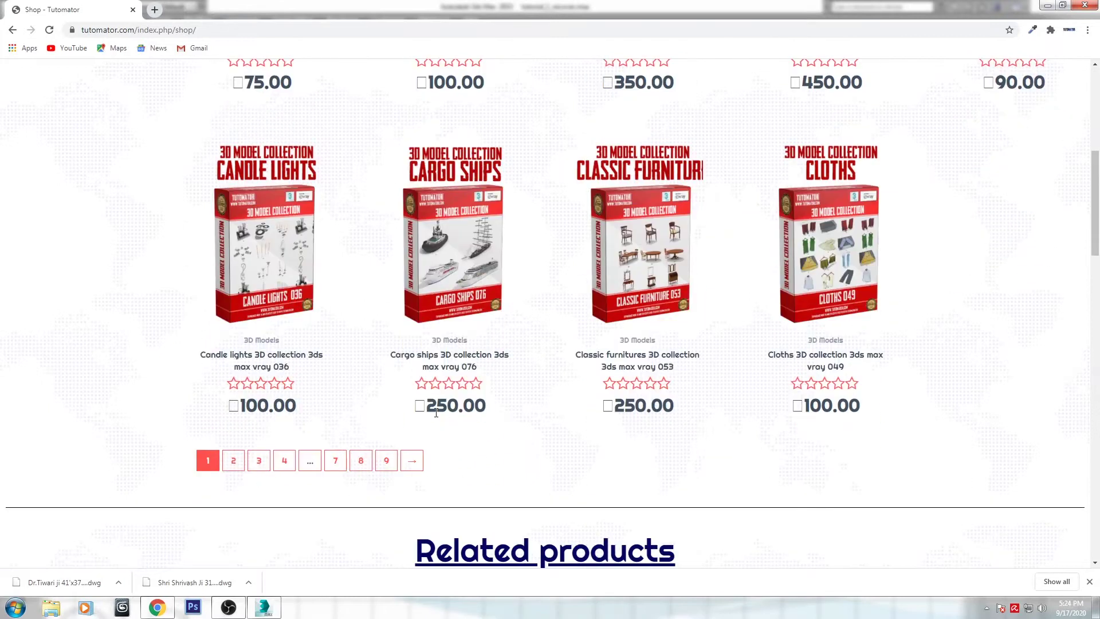
{"action": "scroll", "coordinate": [528, 375], "scroll_direction": "up", "scroll_amount": 3}
{"action": "scroll", "coordinate": [517, 379], "scroll_direction": "down", "scroll_amount": 2}
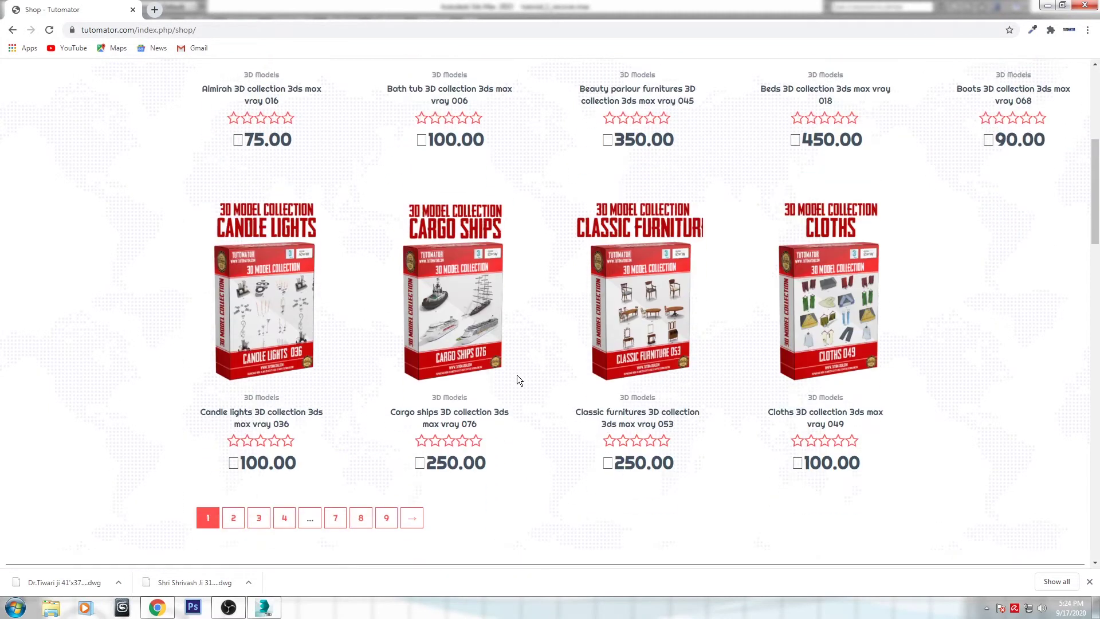
Open the Classic furnitures 3D collection 053 and review its product description and price
{"action": "left_click", "coordinate": [659, 310]}
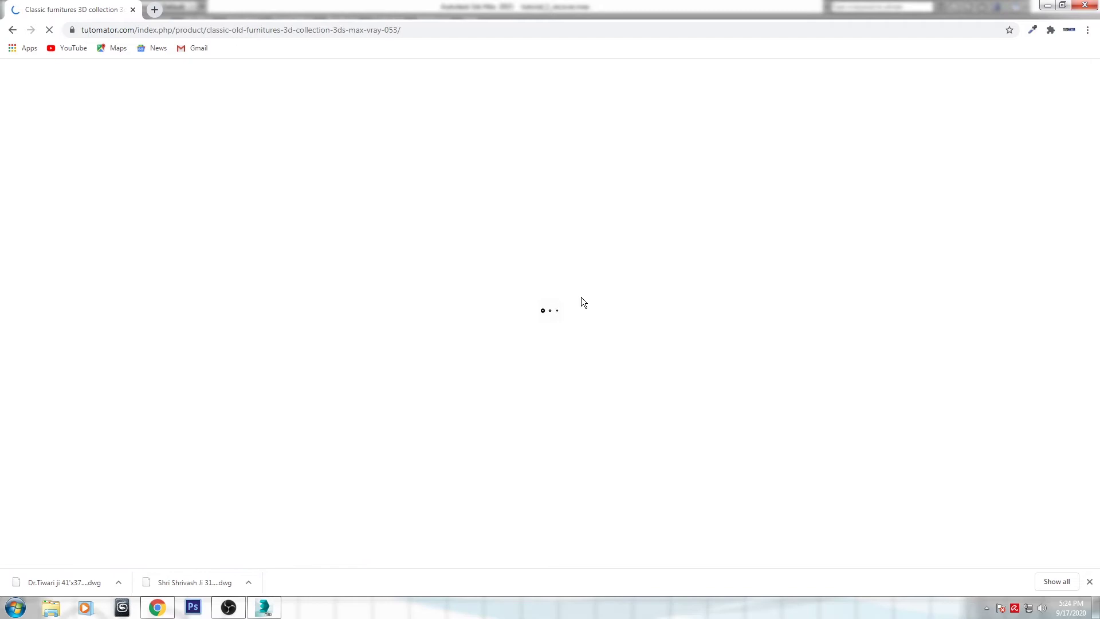
{"action": "scroll", "coordinate": [463, 325], "scroll_direction": "down", "scroll_amount": 1}
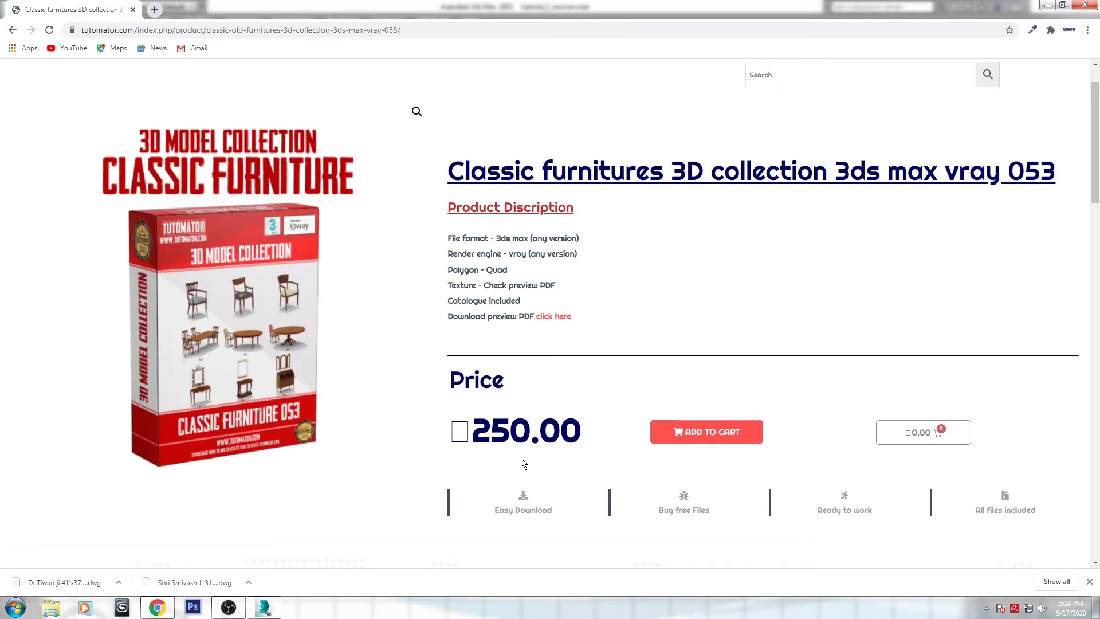
{"action": "left_click_drag", "start_coordinate": [476, 431], "coordinate": [561, 431]}
{"action": "left_click", "coordinate": [600, 397]}
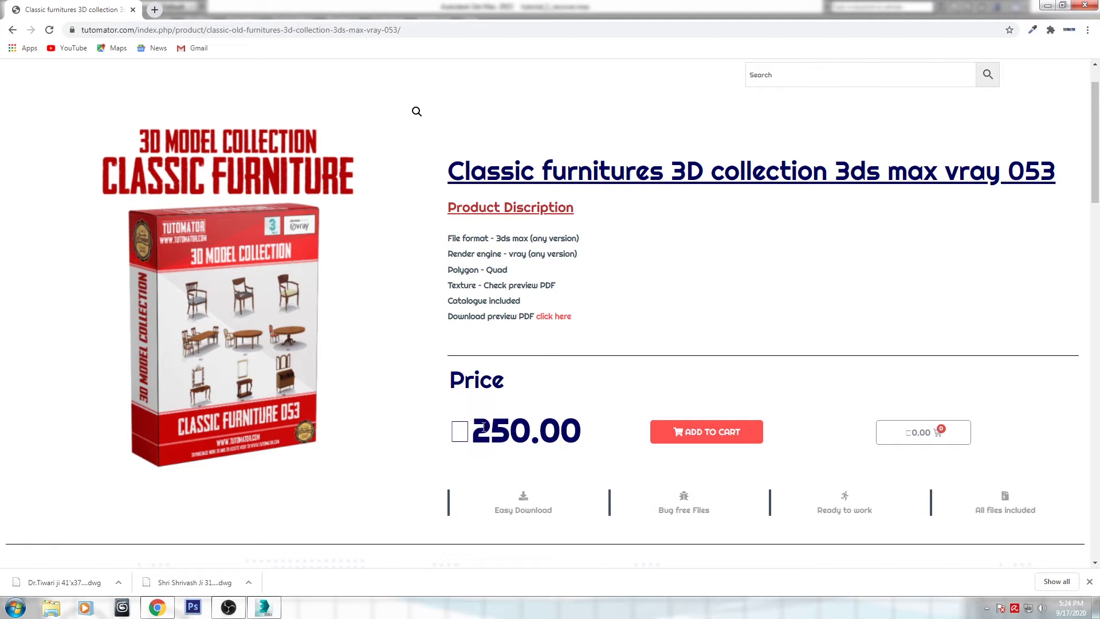